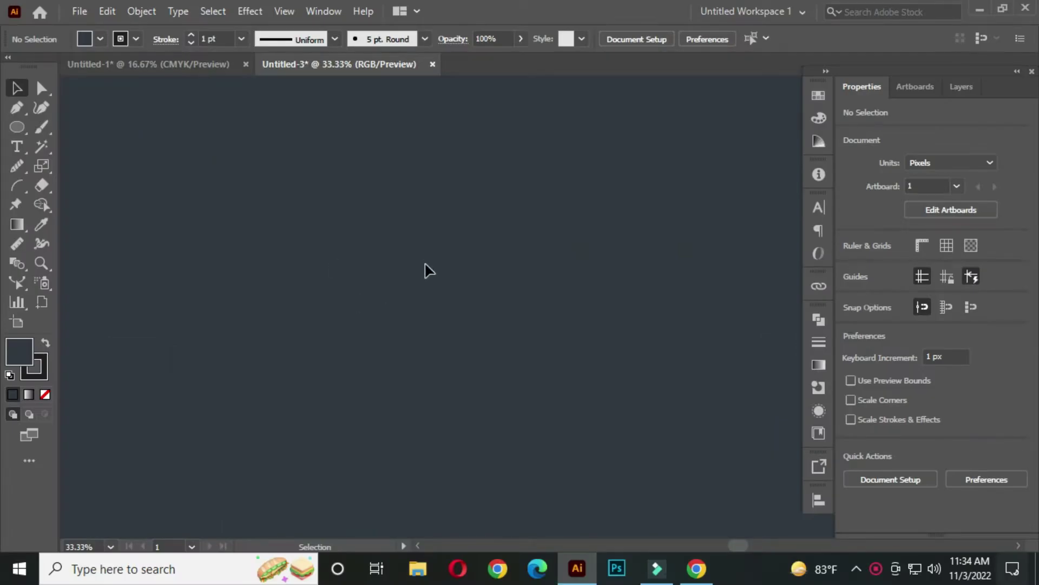
- Draw a straight vertical line about 1030 px tall with the Line Segment tool on the dark background
{"action": "left_click", "coordinate": [20, 127]}
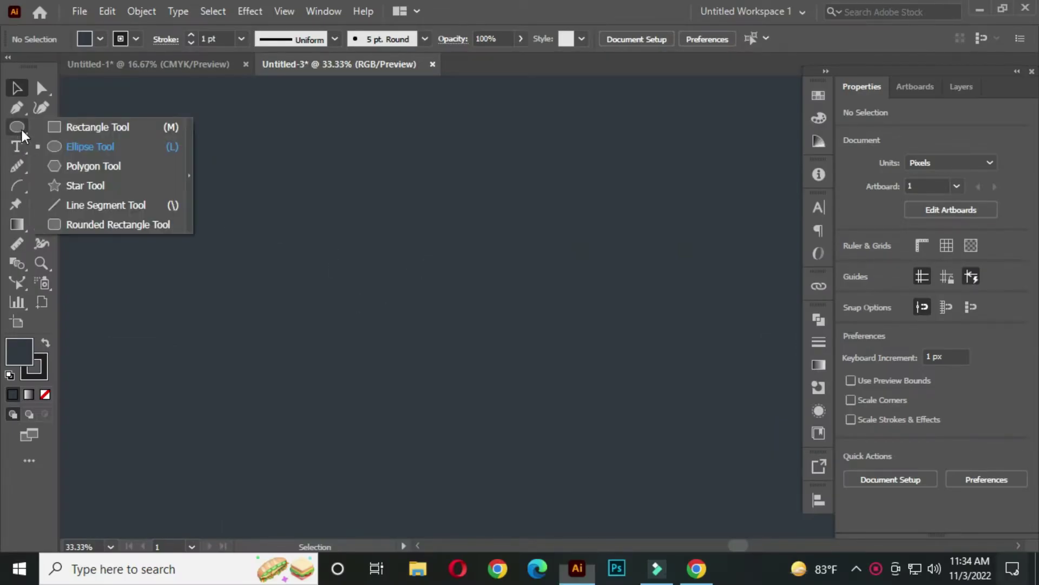
{"action": "left_click", "coordinate": [132, 203]}
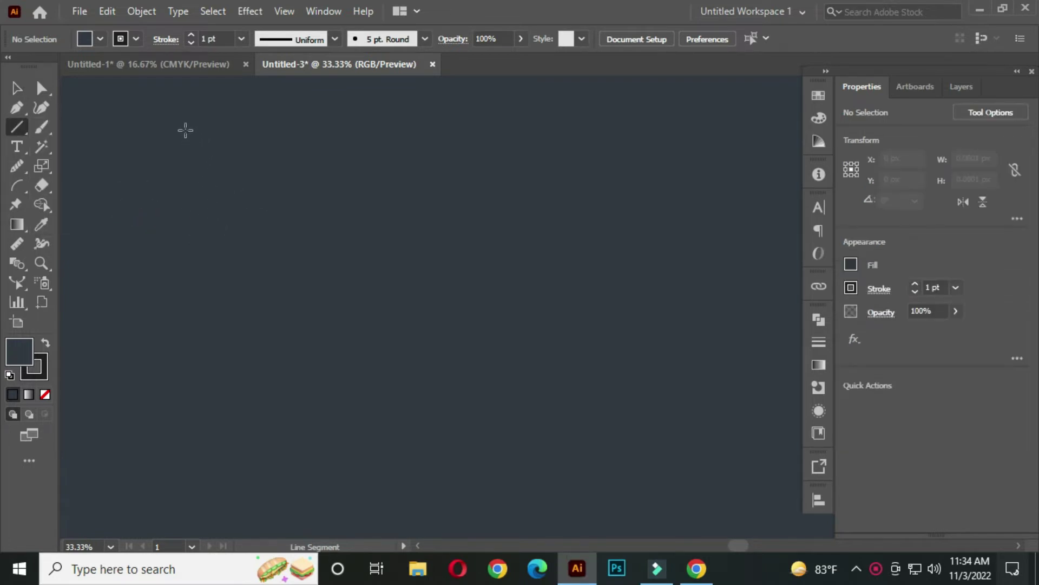
{"action": "left_click_drag", "start_coordinate": [185, 130], "coordinate": [188, 499]}
{"action": "left_click", "coordinate": [19, 90]}
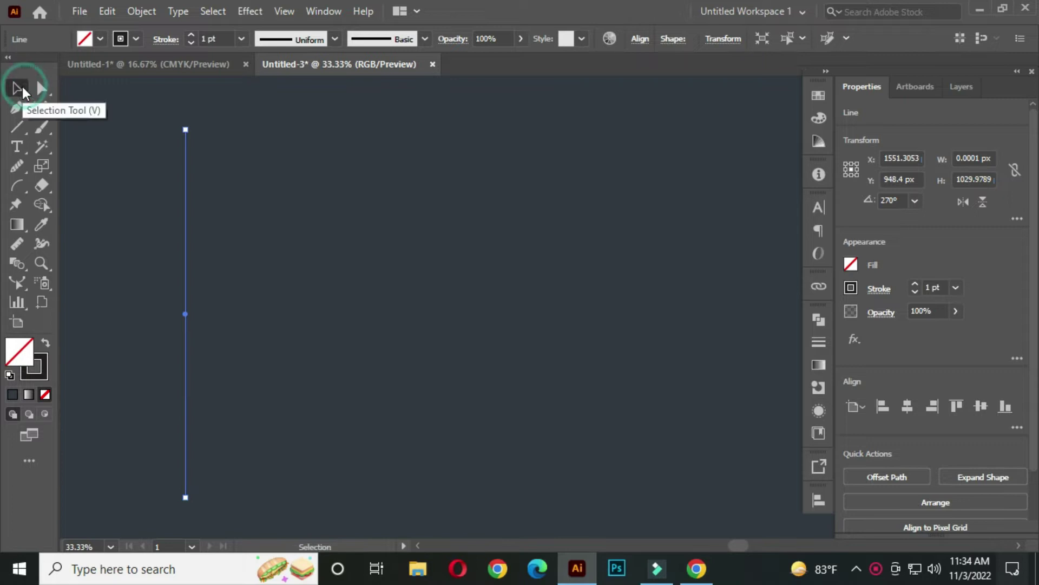
- Set the vertical line's stroke to white with a 3 pt weight
{"action": "left_click", "coordinate": [136, 38]}
{"action": "left_click", "coordinate": [33, 69]}
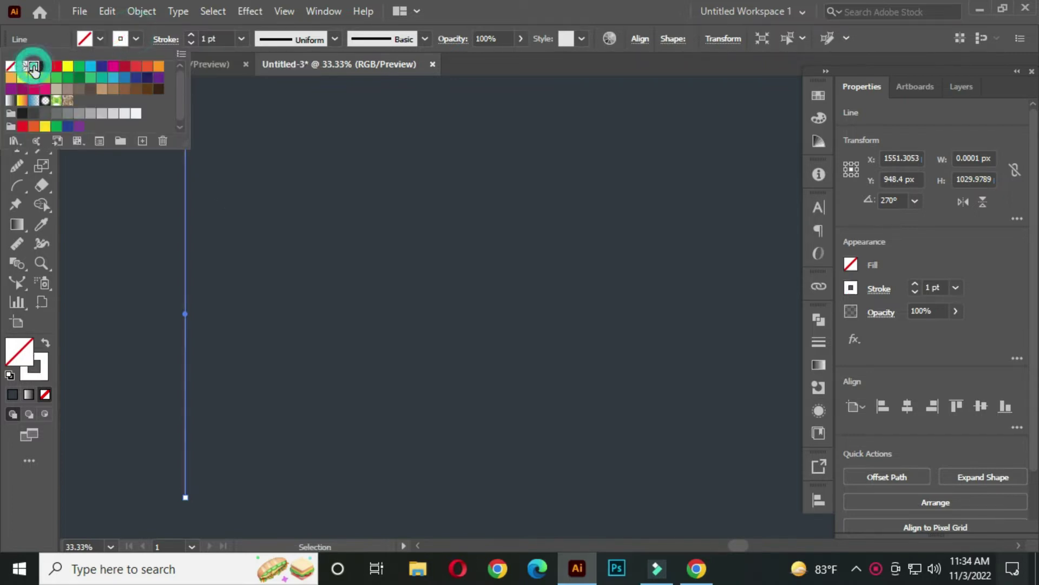
{"action": "left_click", "coordinate": [222, 39]}
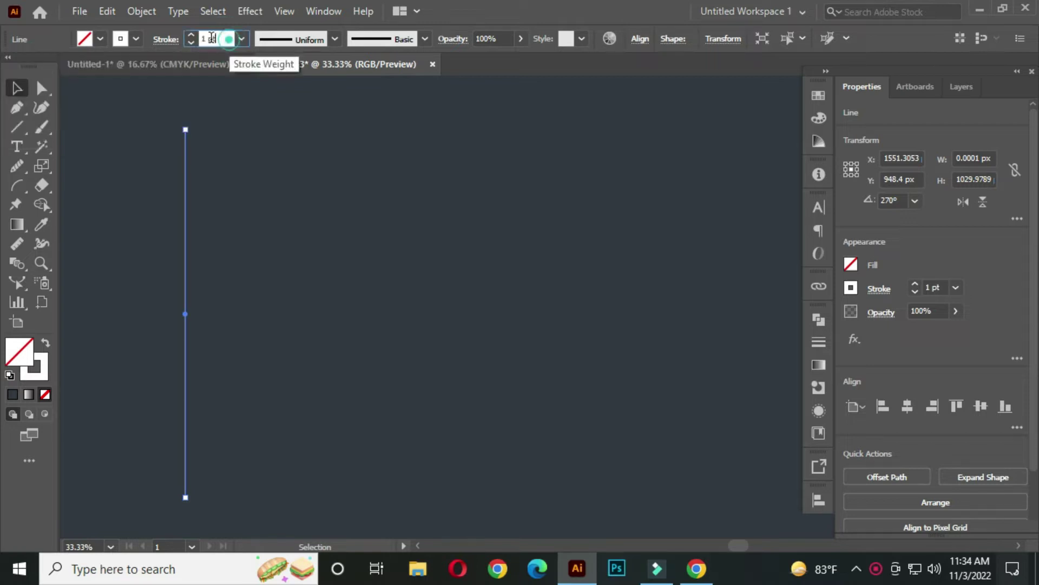
{"action": "double_click", "coordinate": [222, 39]}
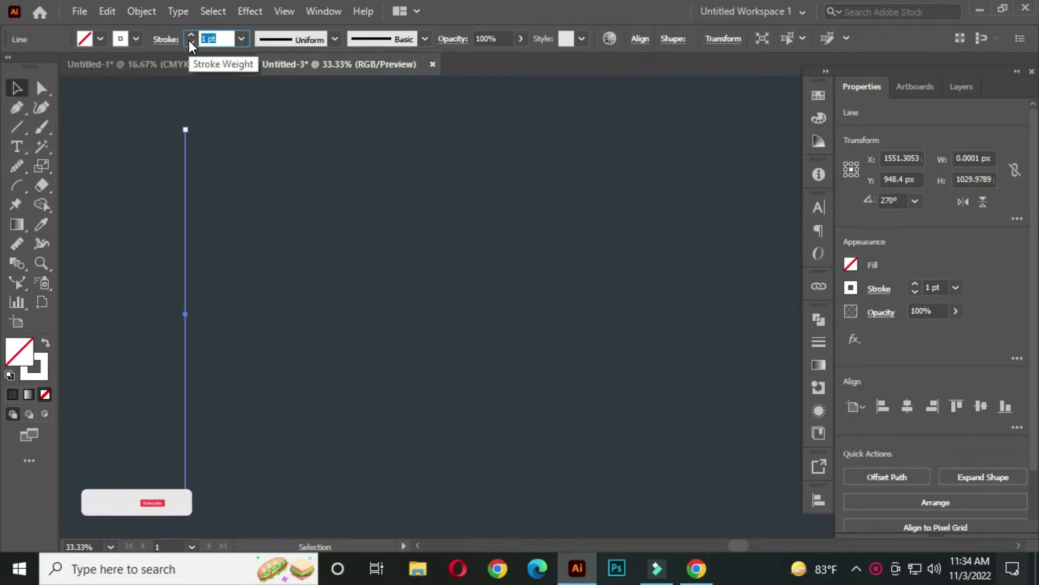
{"action": "type", "text": "3"}
{"action": "left_click", "coordinate": [257, 165]}
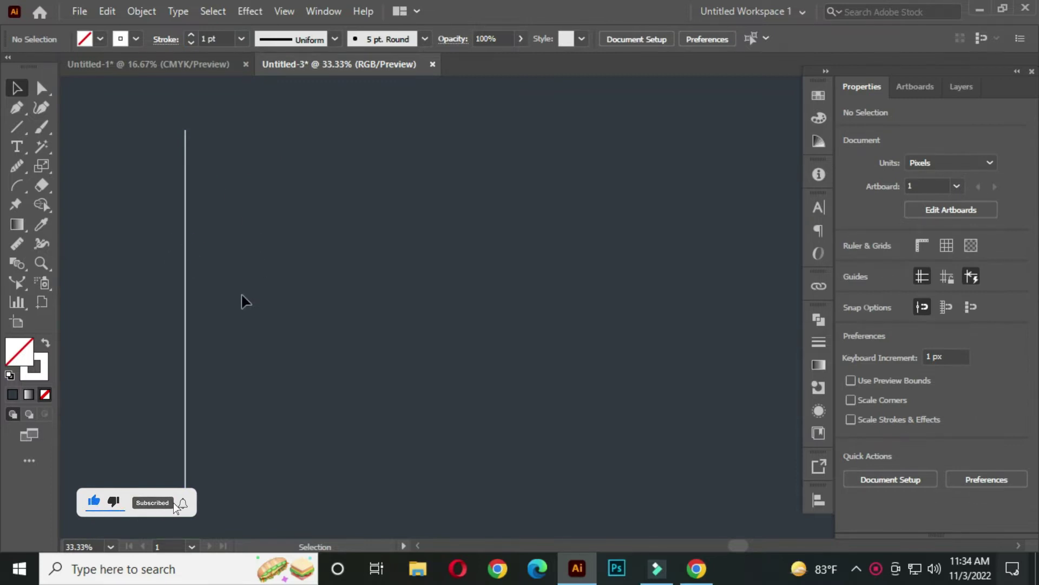
- Duplicate the vertical line horizontally, placing the copy about 111 px to its right
{"action": "scroll", "coordinate": [196, 260], "scroll_direction": "up", "scroll_amount": 1}
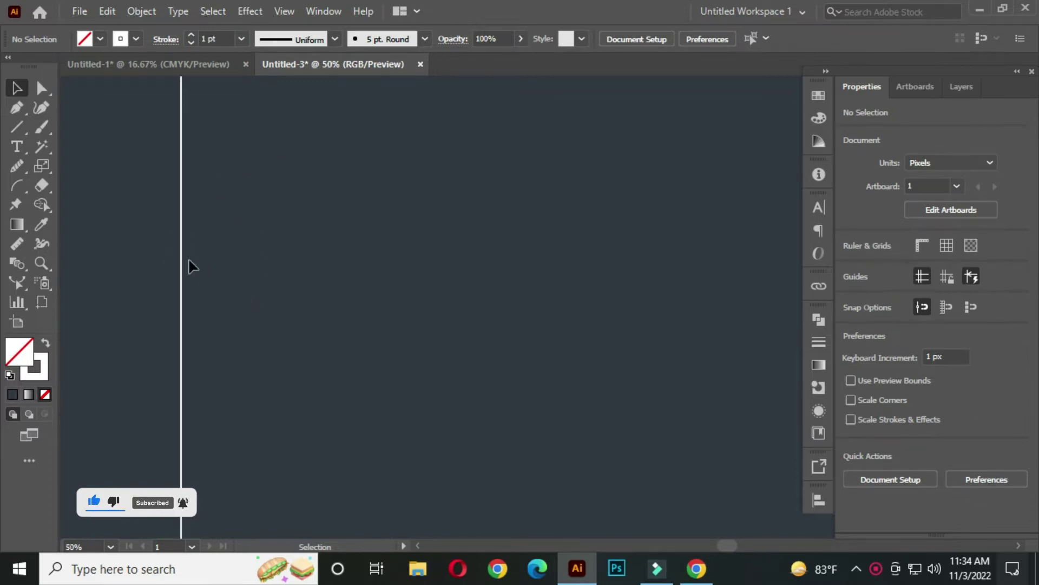
{"action": "left_click", "coordinate": [181, 252]}
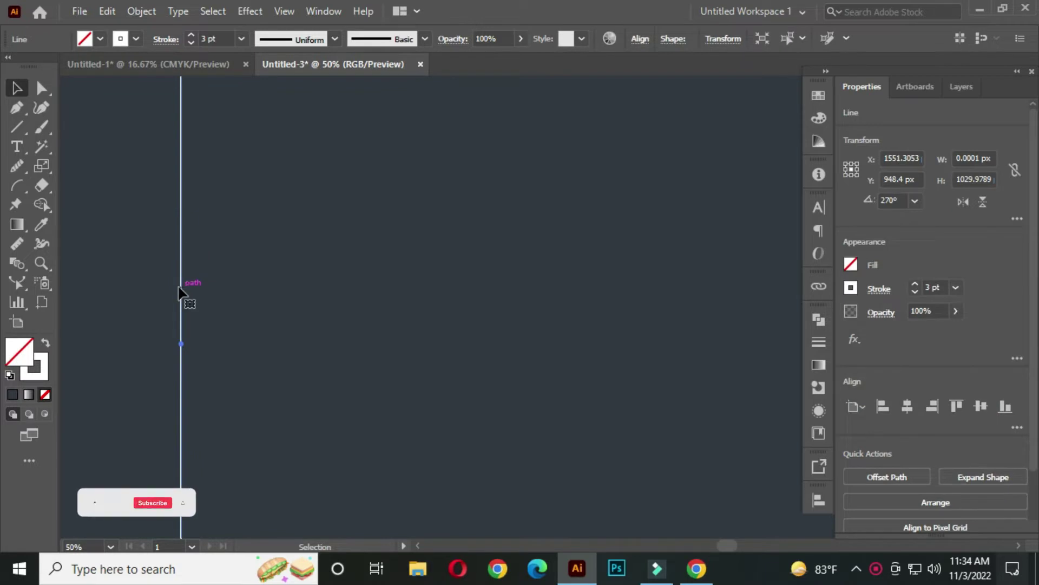
{"action": "left_click_drag", "start_coordinate": [184, 279], "coordinate": [244, 280]}
{"action": "scroll", "coordinate": [298, 273], "scroll_direction": "down", "scroll_amount": 1}
{"action": "left_click_drag", "start_coordinate": [400, 287], "coordinate": [327, 289]}
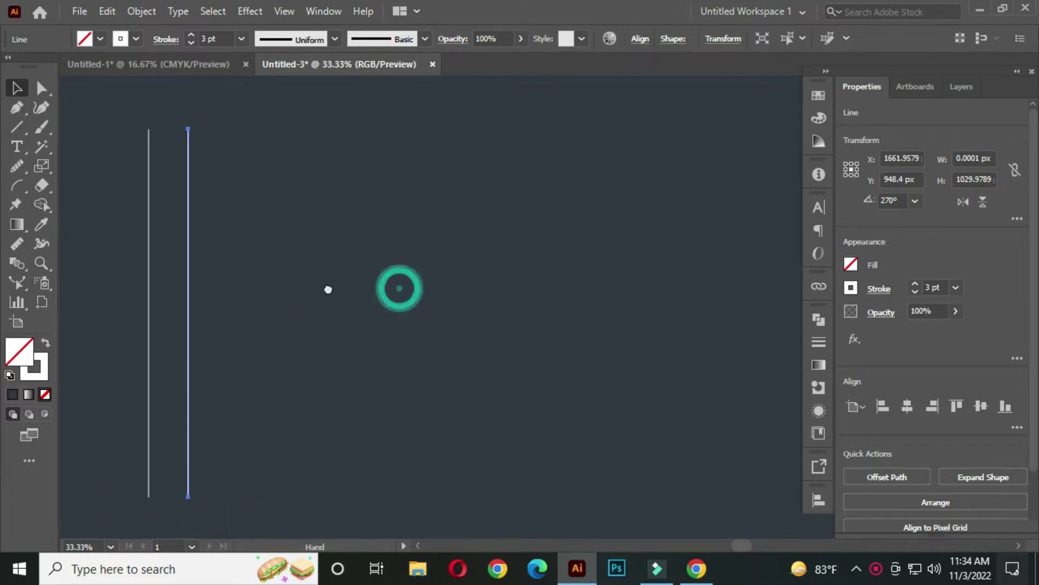
- Repeat the line duplication eight more times to make a row of ten evenly spaced vertical lines
{"action": "key", "text": "a"}
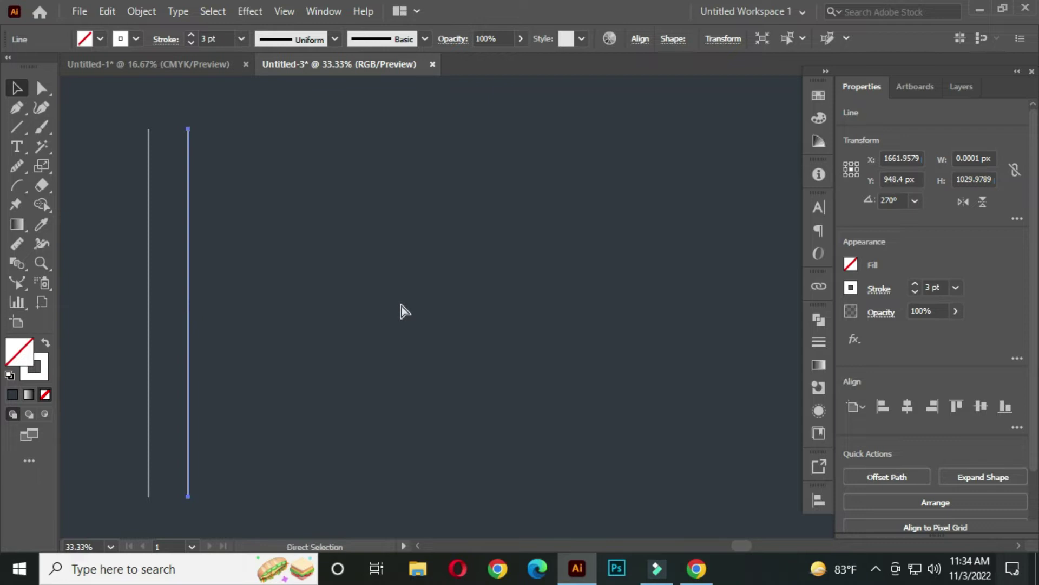
{"action": "key", "text": "ctrl+d"}
{"action": "key", "text": "ctrl+d"}
{"action": "key", "text": "ctrl+d"}
{"action": "key", "text": "ctrl+d"}
{"action": "key", "text": "ctrl+d"}
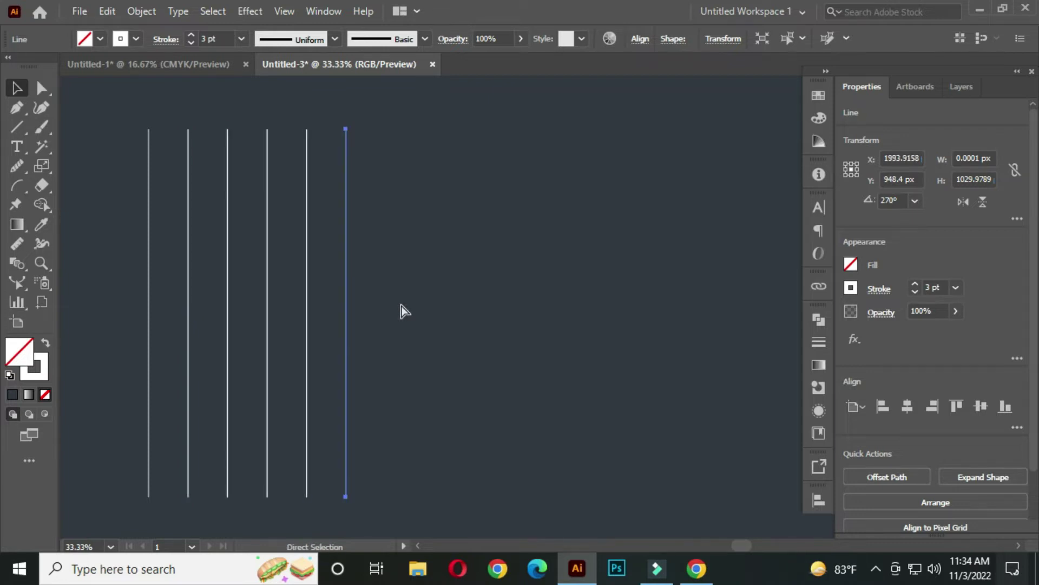
{"action": "key", "text": "ctrl+d"}
{"action": "key", "text": "ctrl+d"}
{"action": "key", "text": "ctrl+d"}
{"action": "key", "text": "v"}
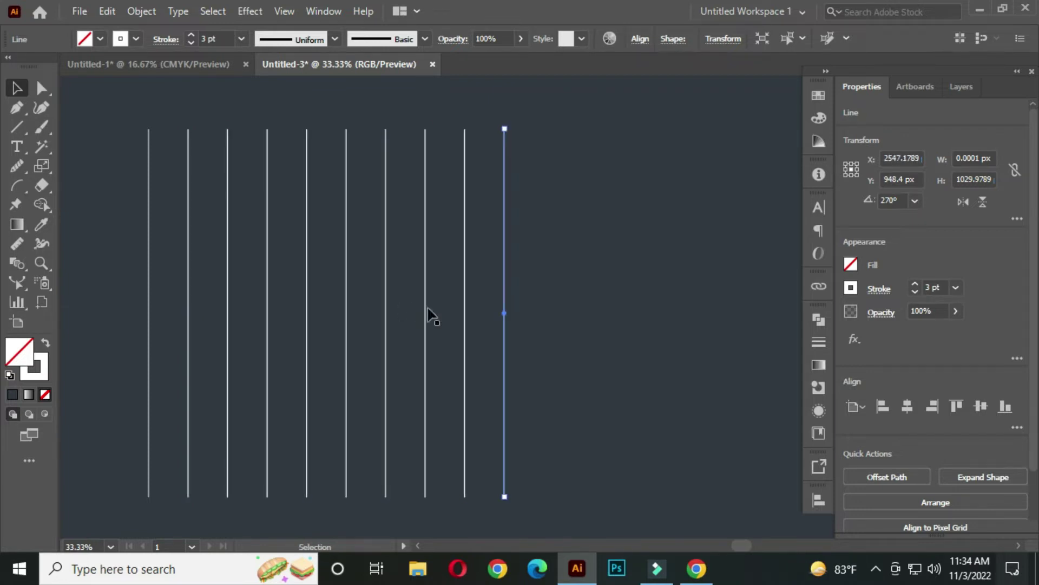
{"action": "left_click", "coordinate": [577, 250]}
- Stretch all ten vertical lines from their centre to about 1476 px tall and shift them right by one line spacing
{"action": "scroll", "coordinate": [577, 250], "scroll_direction": "down", "scroll_amount": 1}
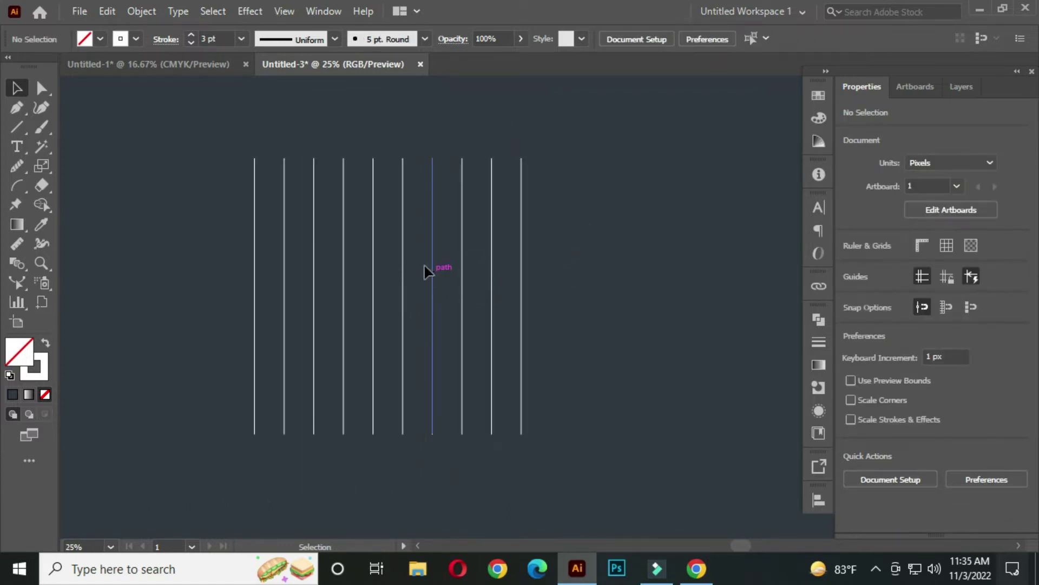
{"action": "left_click_drag", "start_coordinate": [221, 134], "coordinate": [592, 342]}
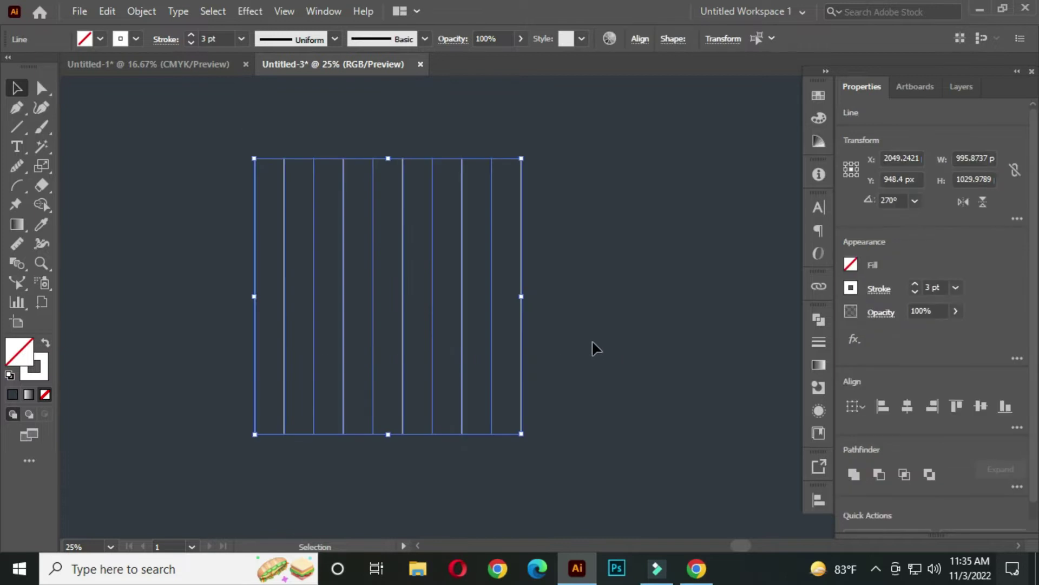
{"action": "left_click_drag", "start_coordinate": [389, 434], "coordinate": [396, 492]}
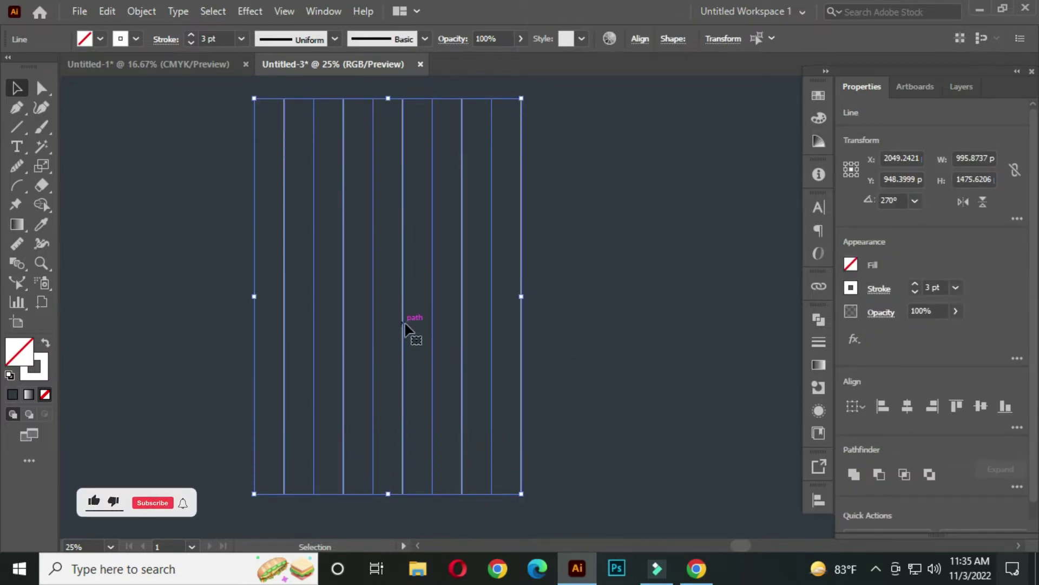
{"action": "left_click_drag", "start_coordinate": [404, 324], "coordinate": [433, 325]}
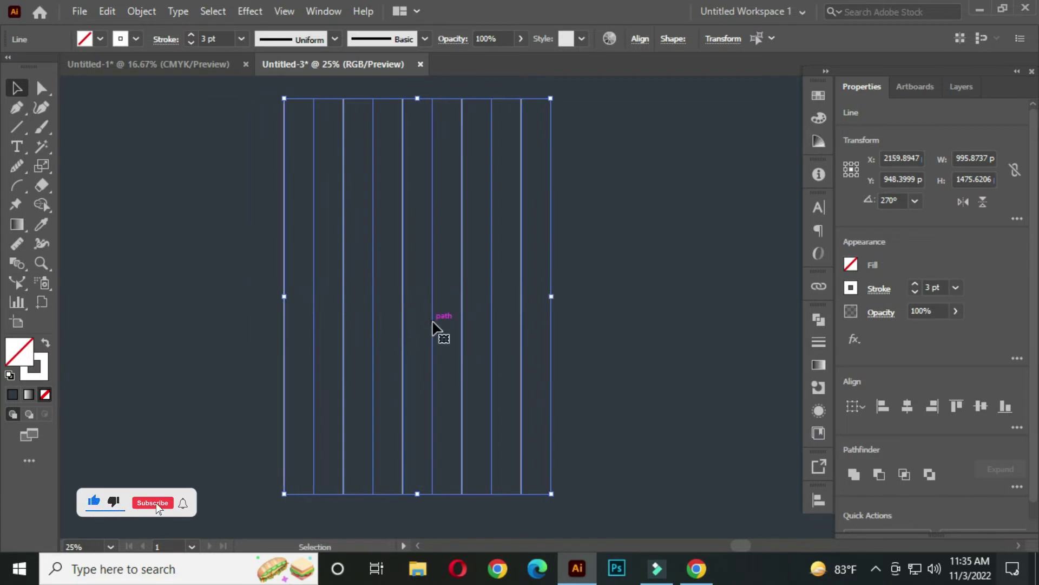
{"action": "left_click", "coordinate": [610, 261]}
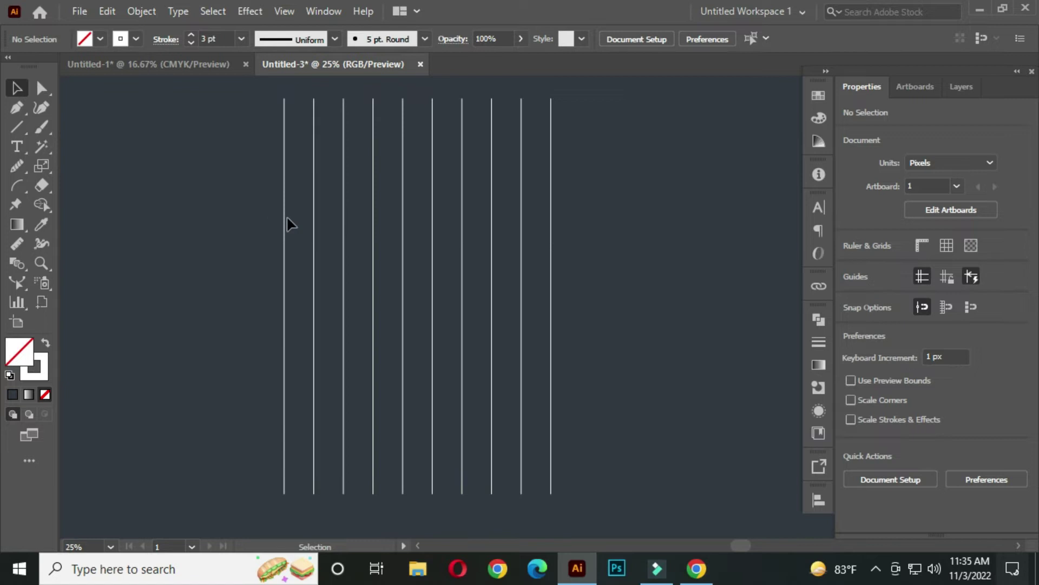
- Create a copy of the ten vertical lines rotated 90° about their centre to form a square grid
{"action": "left_click_drag", "start_coordinate": [250, 113], "coordinate": [591, 386]}
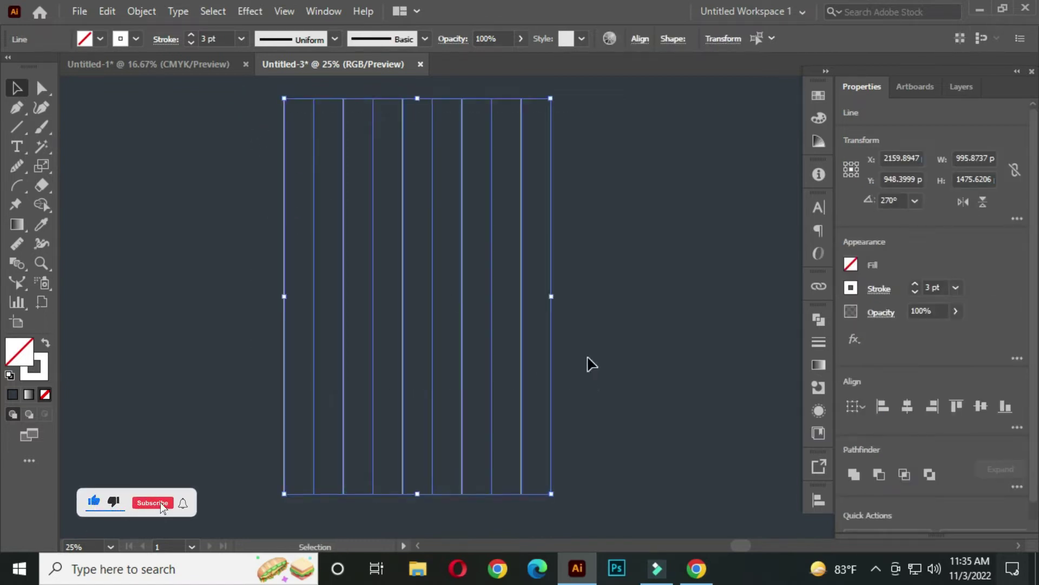
{"action": "key", "text": "a"}
{"action": "key", "text": "v"}
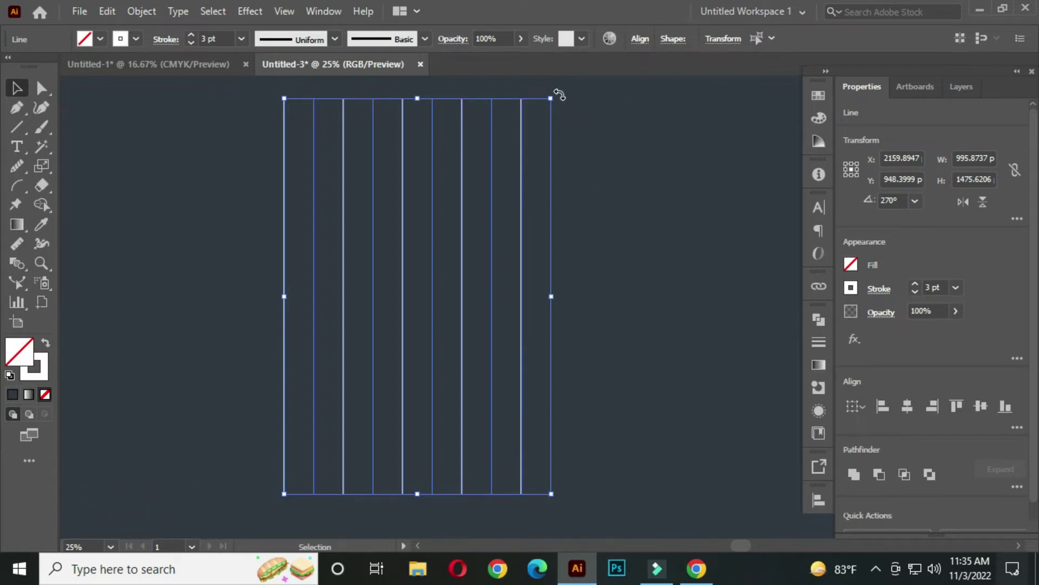
{"action": "left_click_drag", "start_coordinate": [559, 95], "coordinate": [644, 372]}
{"action": "left_click", "coordinate": [677, 232]}
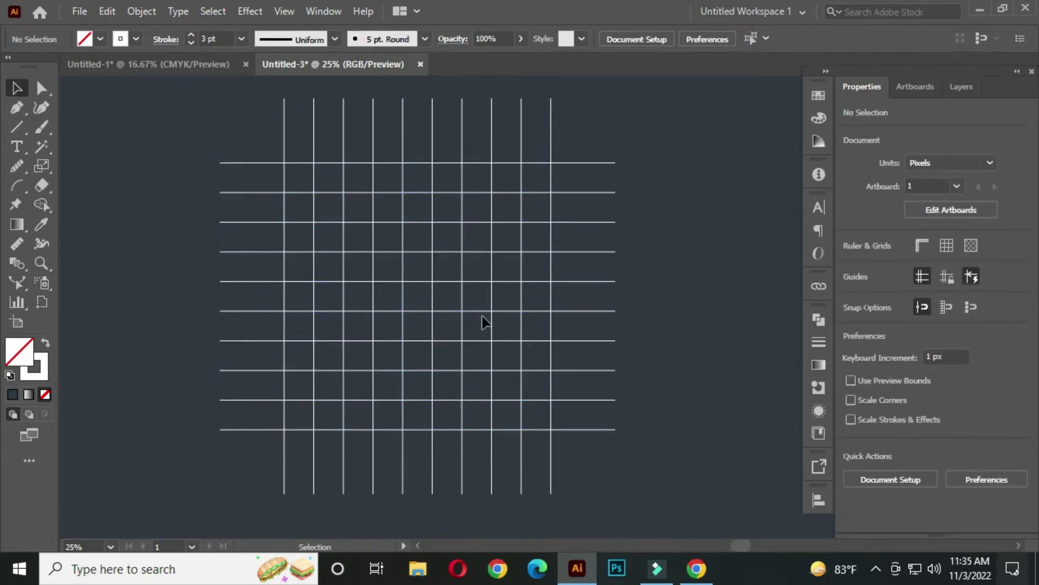
- Draw a circle about 996 px in diameter with the Ellipse tool, spanning the grid's outermost line intersections
{"action": "right_click", "coordinate": [14, 127]}
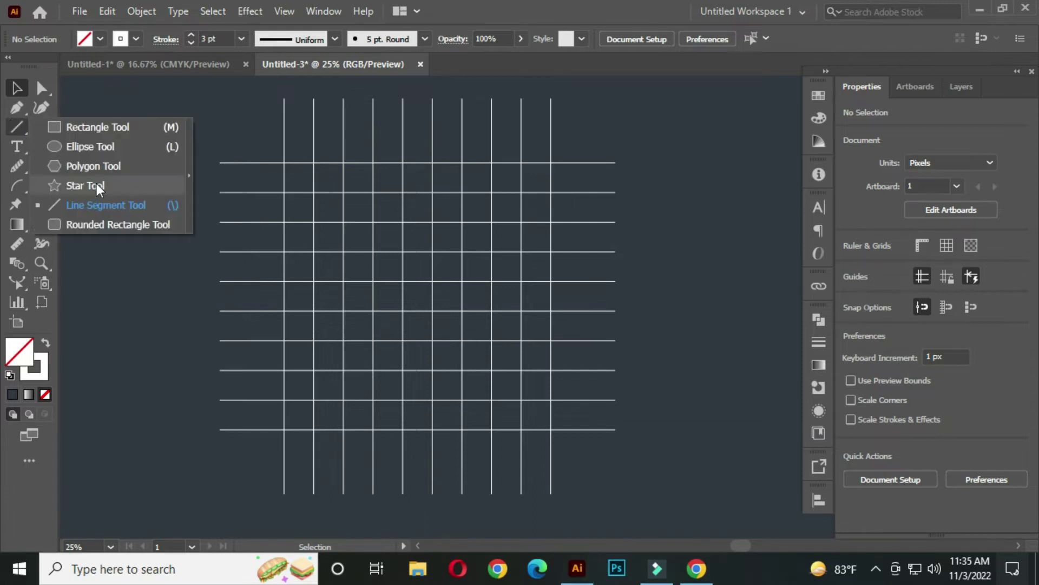
{"action": "left_click", "coordinate": [120, 146]}
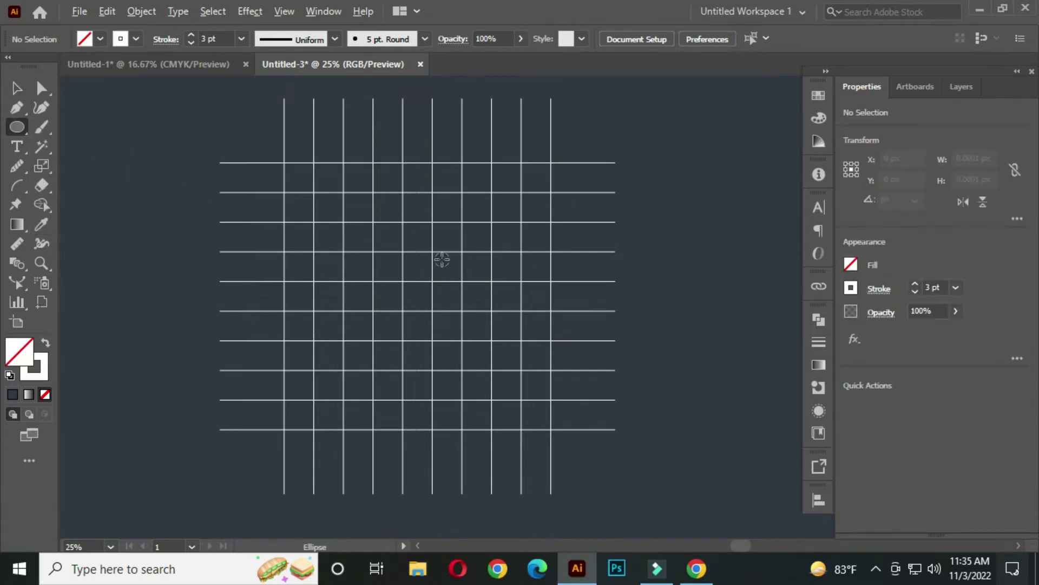
{"action": "scroll", "coordinate": [442, 260], "scroll_direction": "up", "scroll_amount": 1}
{"action": "left_click_drag", "start_coordinate": [442, 249], "coordinate": [436, 241]}
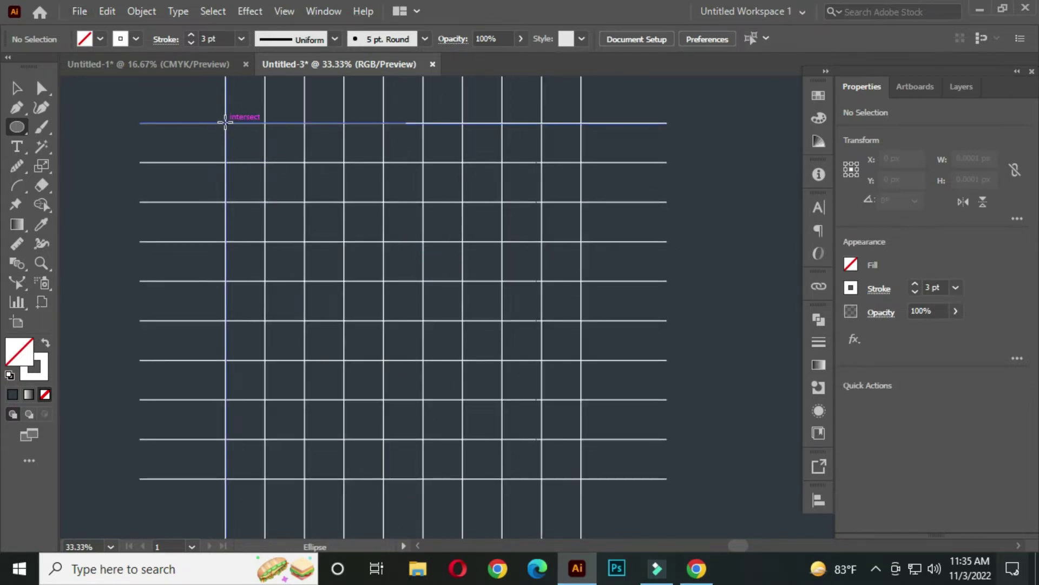
{"action": "left_click_drag", "start_coordinate": [225, 123], "coordinate": [580, 477]}
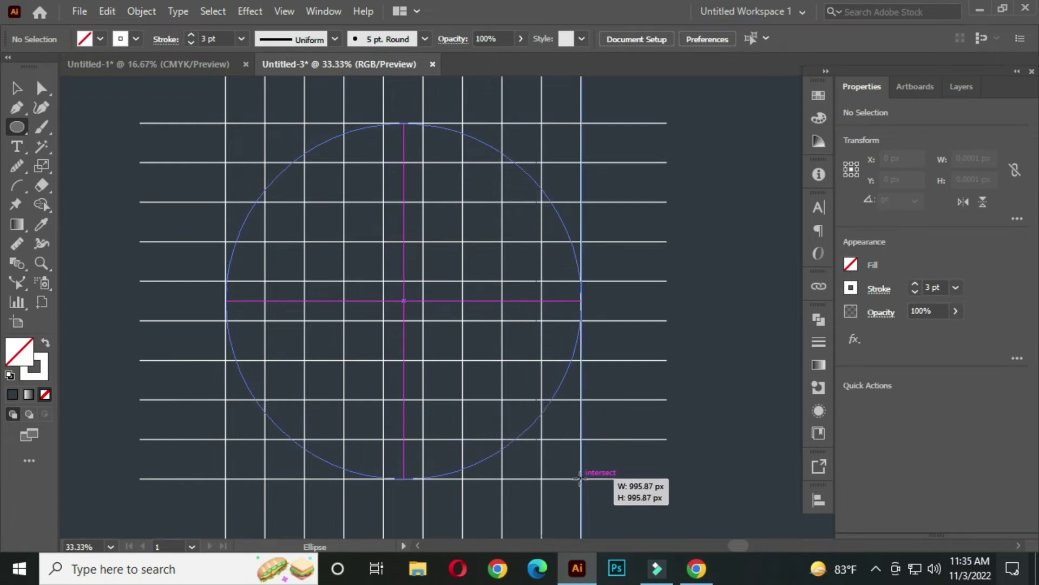
{"action": "left_click_drag", "start_coordinate": [580, 478], "coordinate": [580, 478]}
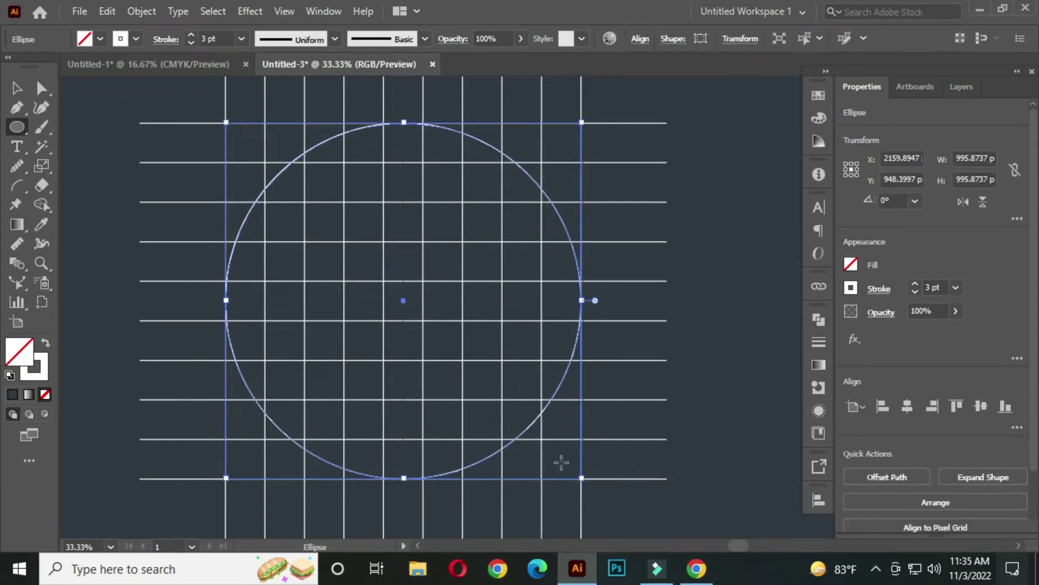
{"action": "left_click", "coordinate": [17, 89]}
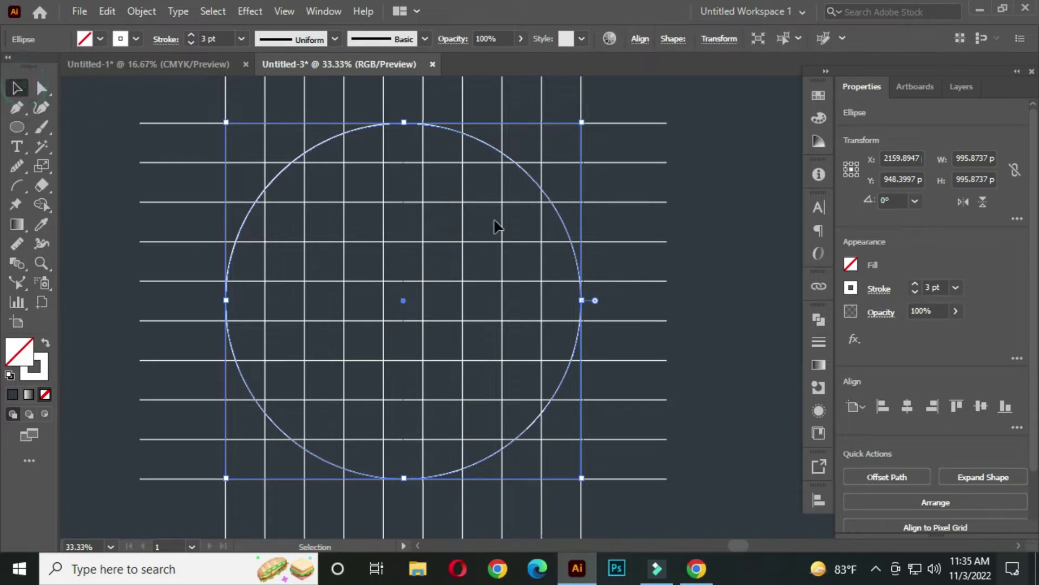
{"action": "left_click", "coordinate": [724, 183]}
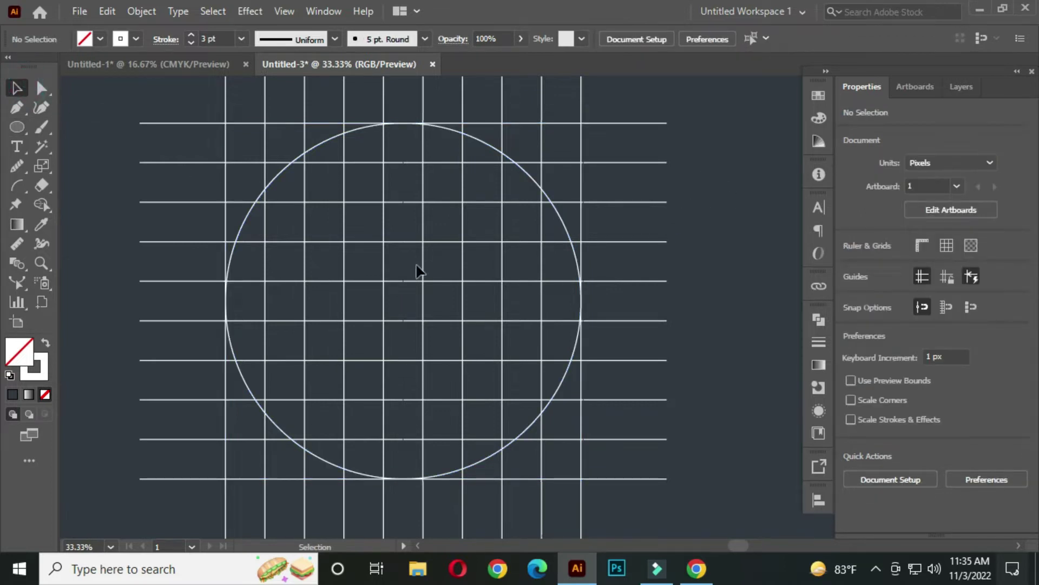
- Copy the circle in place and shrink the copy about its centre to the next grid line, about 775 px wide
{"action": "left_click", "coordinate": [324, 143]}
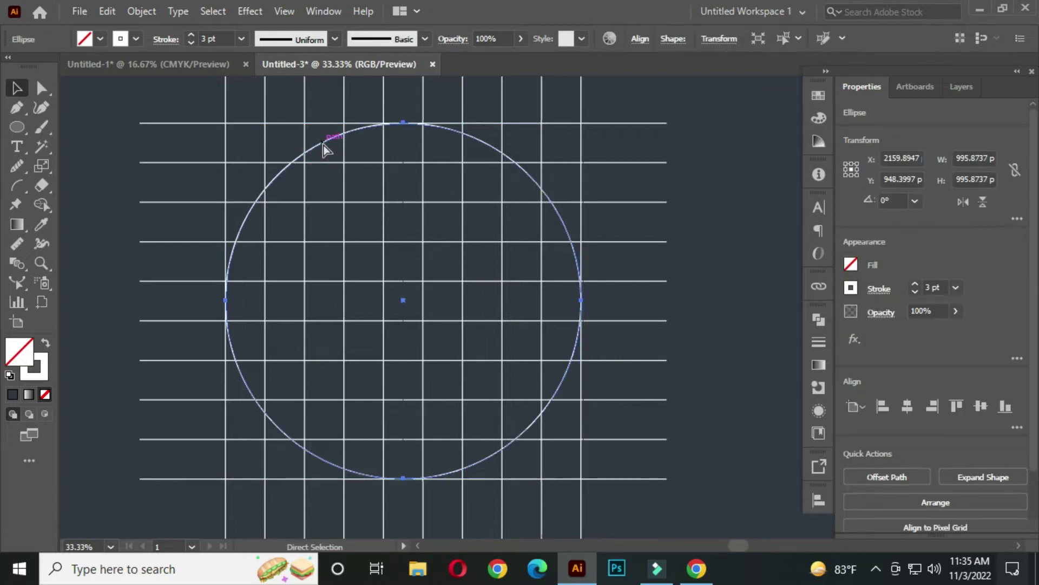
{"action": "key", "text": "ctrl+c"}
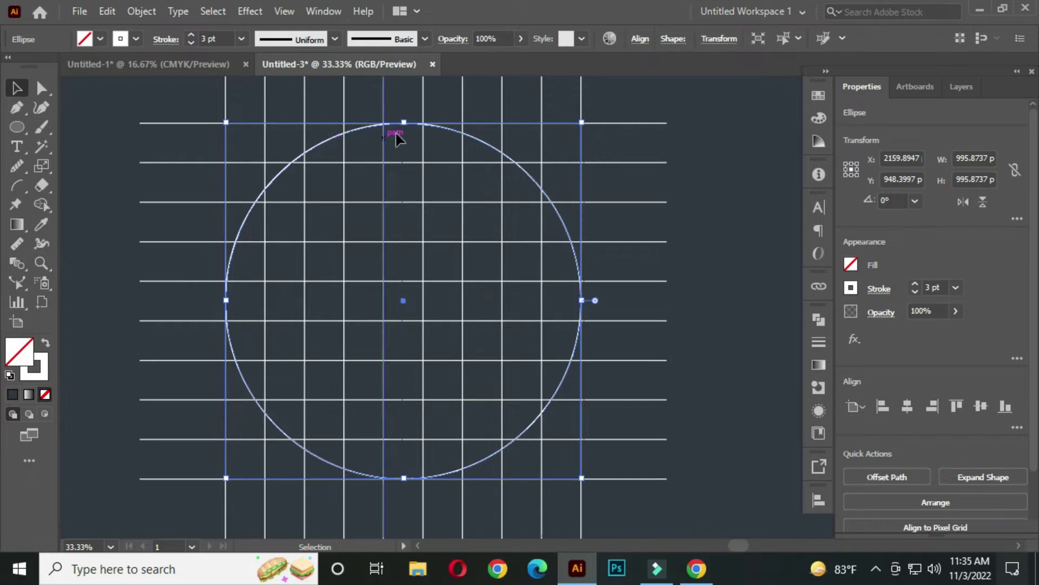
{"action": "left_click_drag", "start_coordinate": [406, 122], "coordinate": [405, 164]}
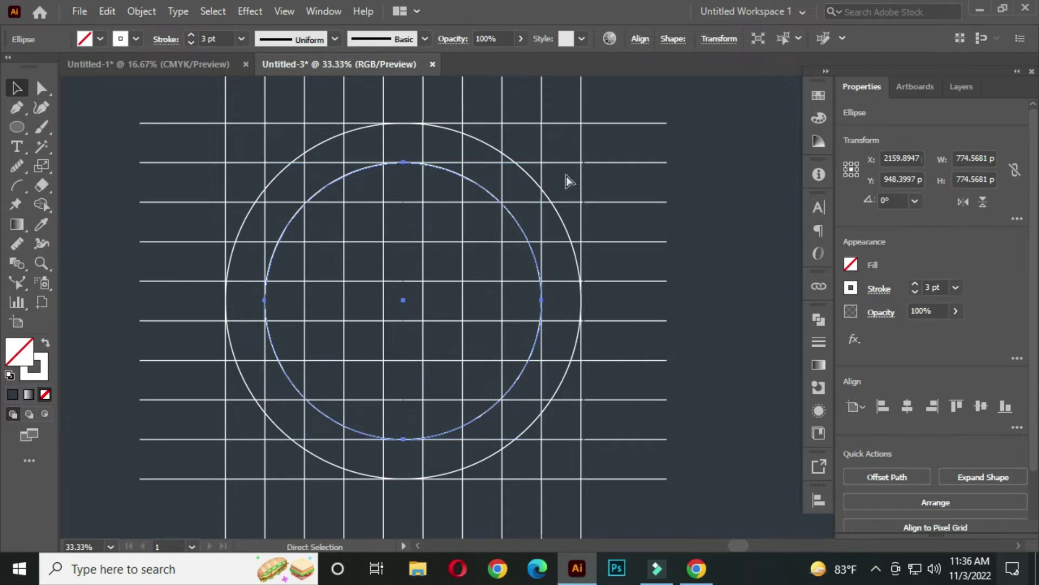
- Add three smaller concentric circle copies snapped to successive grid lines: about 553 px, about 332 px and one grid square wide
{"action": "key", "text": "ctrl+c"}
{"action": "key", "text": "ctrl+f"}
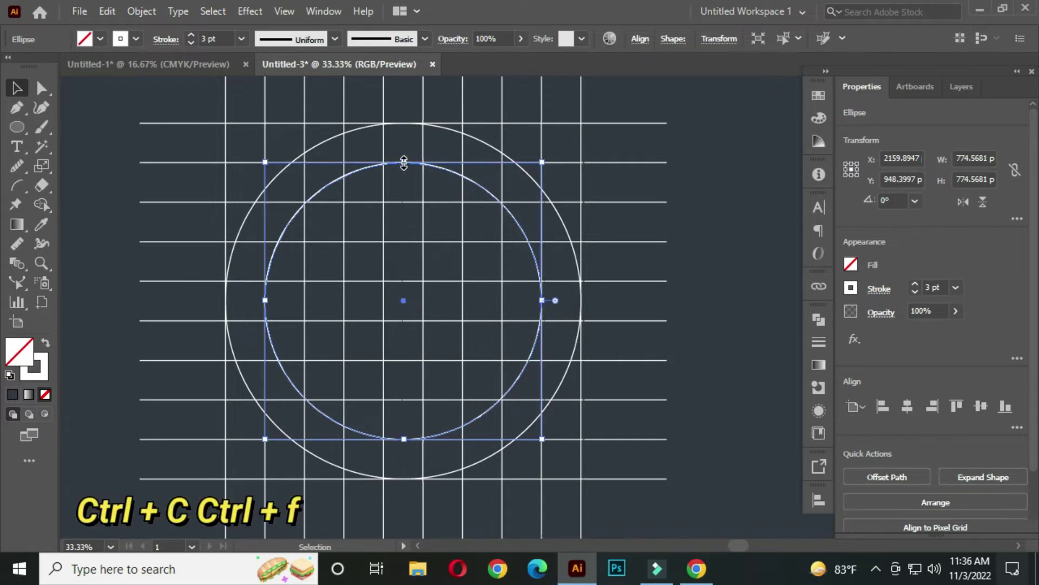
{"action": "left_click_drag", "start_coordinate": [404, 163], "coordinate": [407, 202]}
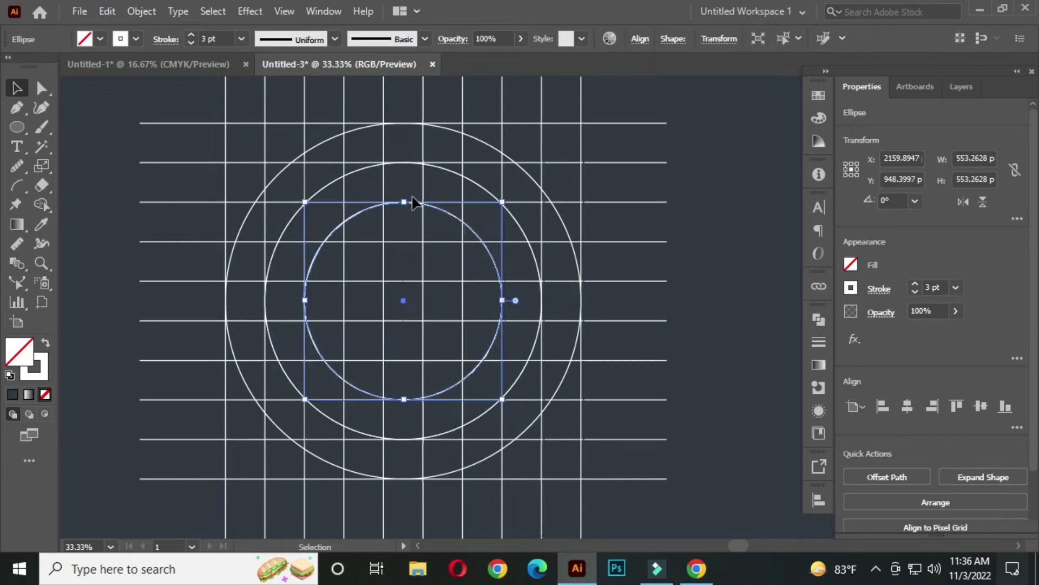
{"action": "left_click_drag", "start_coordinate": [408, 202], "coordinate": [410, 242]}
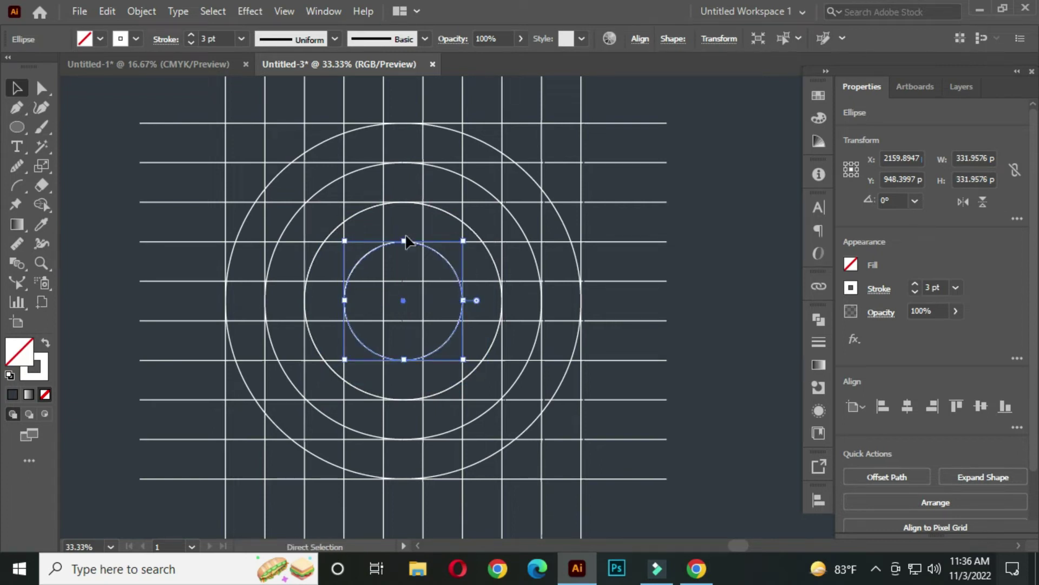
{"action": "left_click_drag", "start_coordinate": [403, 240], "coordinate": [408, 281]}
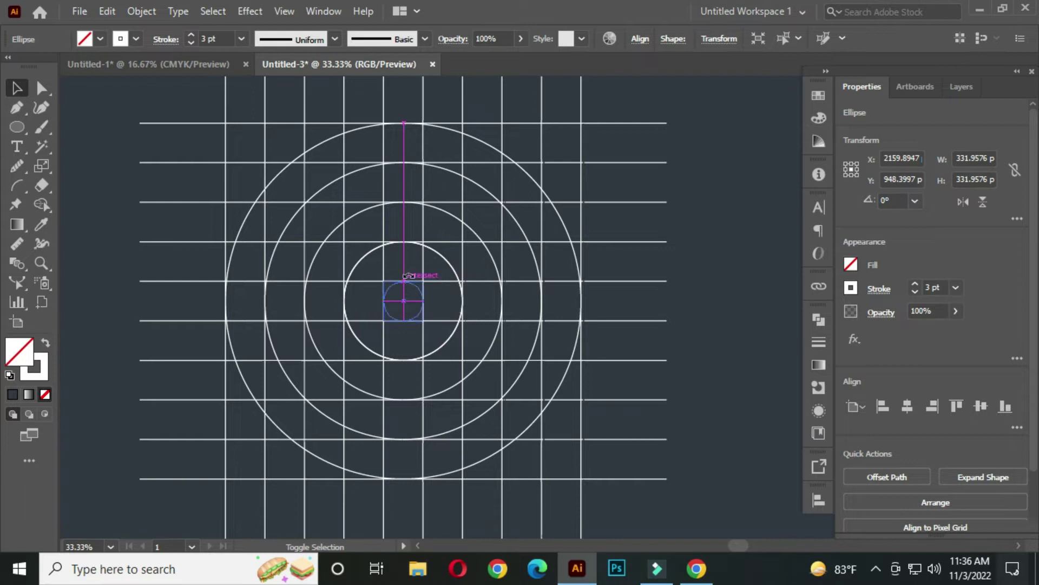
- Select the entire grid with its circles, activate the Shape Builder tool and set the fill to orange
{"action": "left_click", "coordinate": [720, 167]}
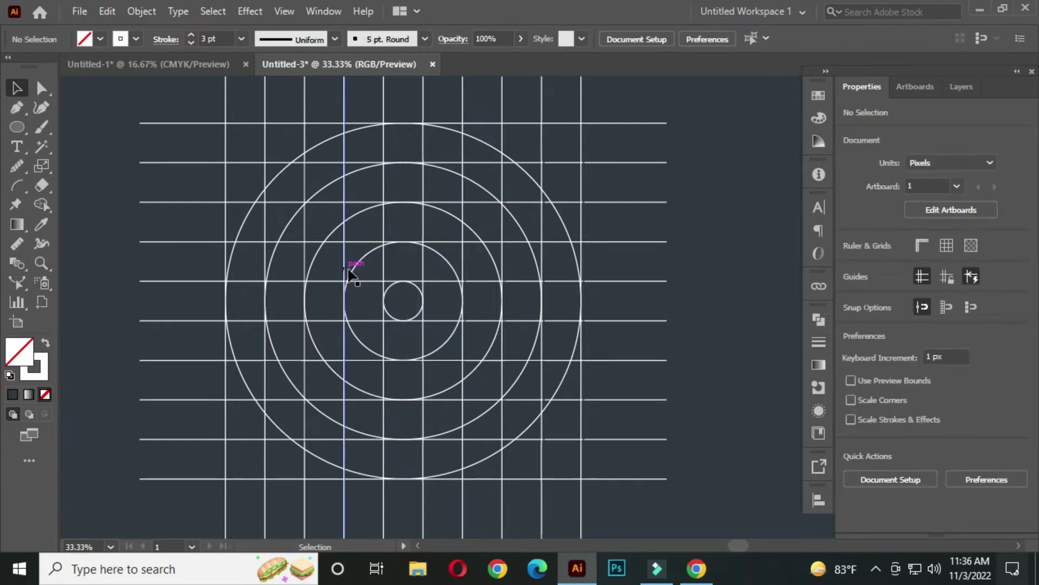
{"action": "scroll", "coordinate": [388, 274], "scroll_direction": "down", "scroll_amount": 1}
{"action": "left_click_drag", "start_coordinate": [379, 288], "coordinate": [431, 296]}
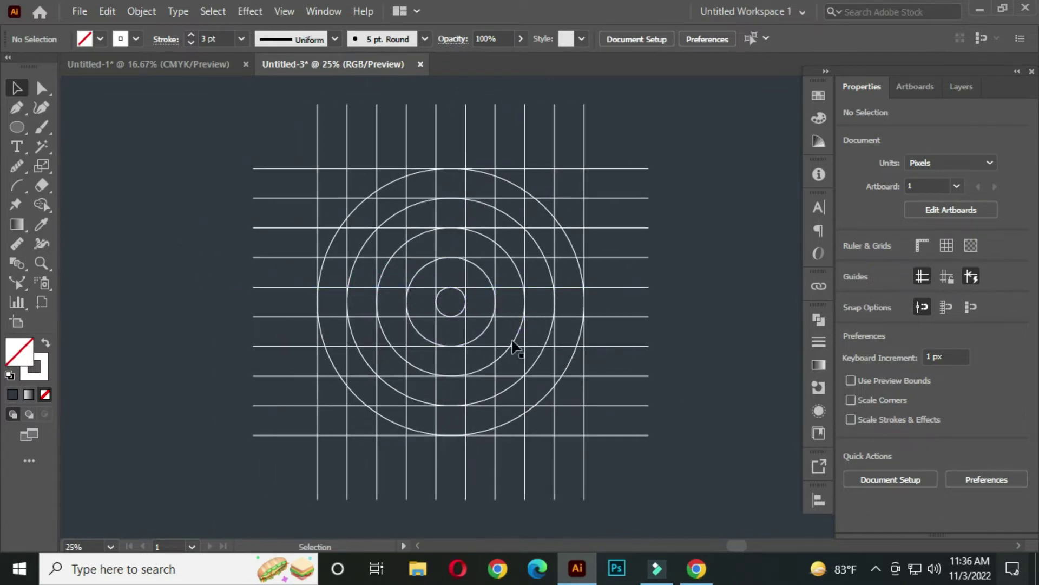
{"action": "left_click_drag", "start_coordinate": [223, 96], "coordinate": [712, 510]}
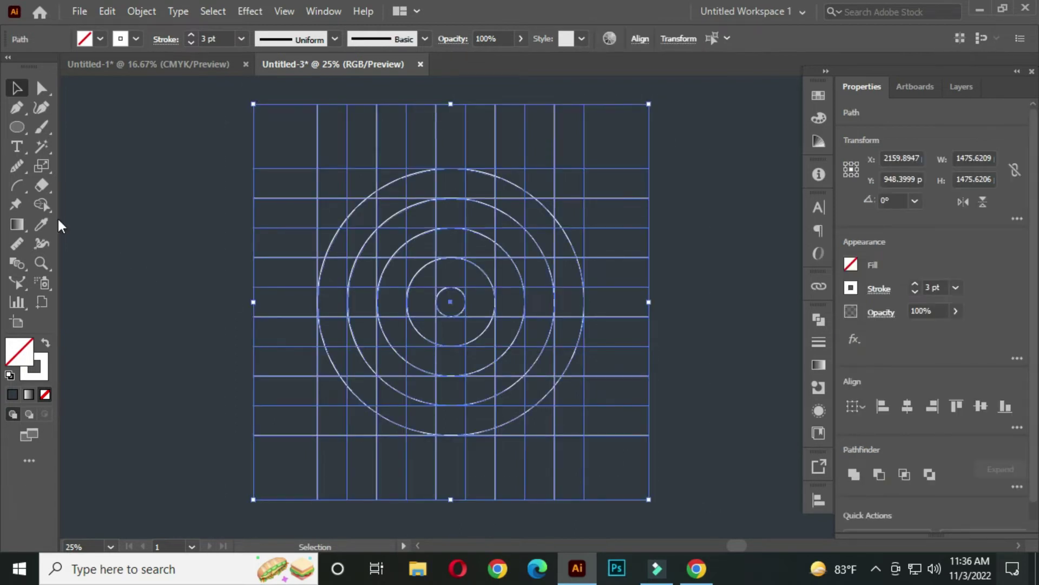
{"action": "left_click", "coordinate": [38, 203]}
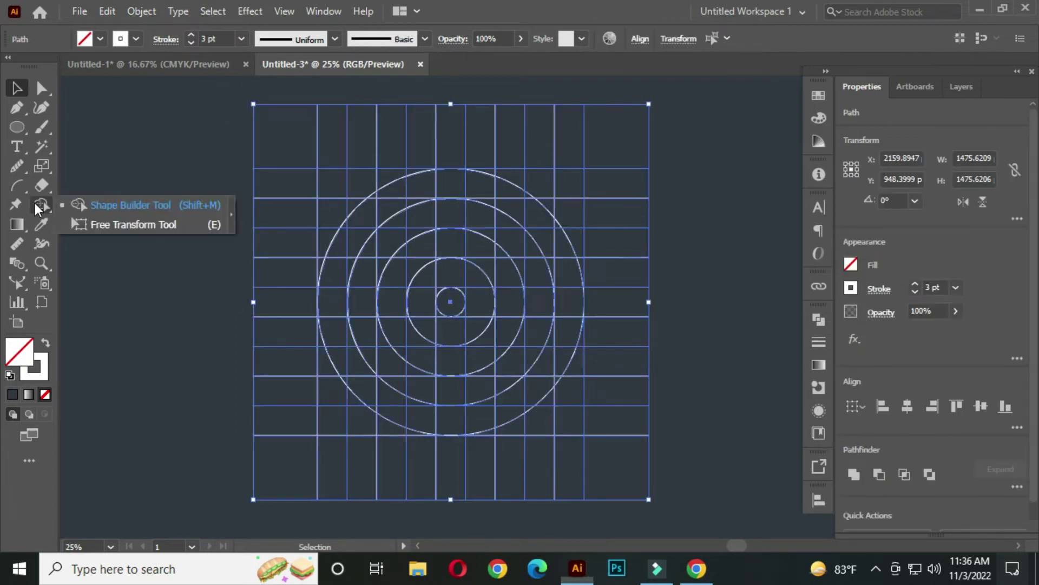
{"action": "left_click", "coordinate": [136, 204]}
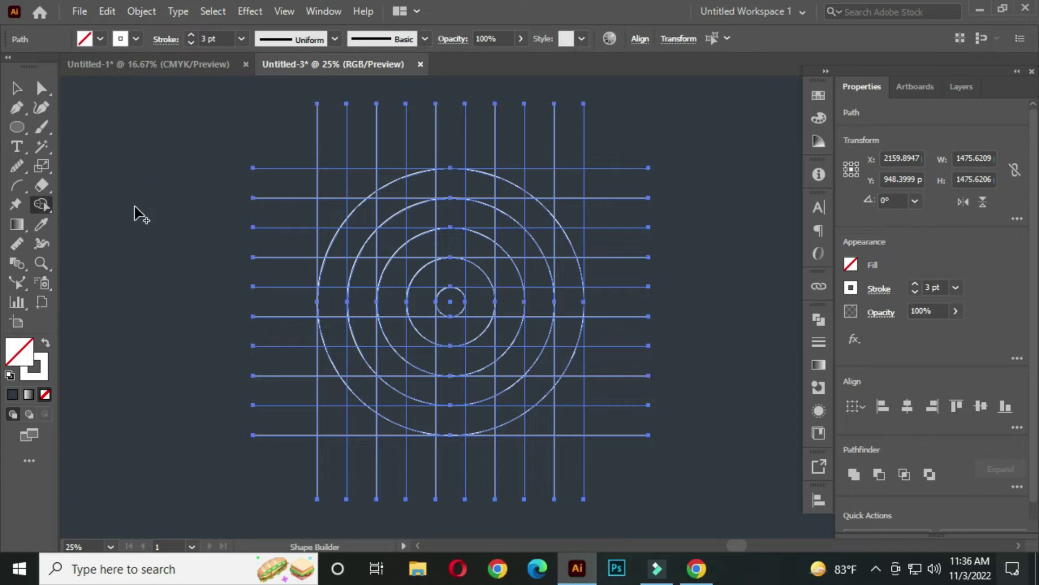
{"action": "left_click", "coordinate": [94, 40]}
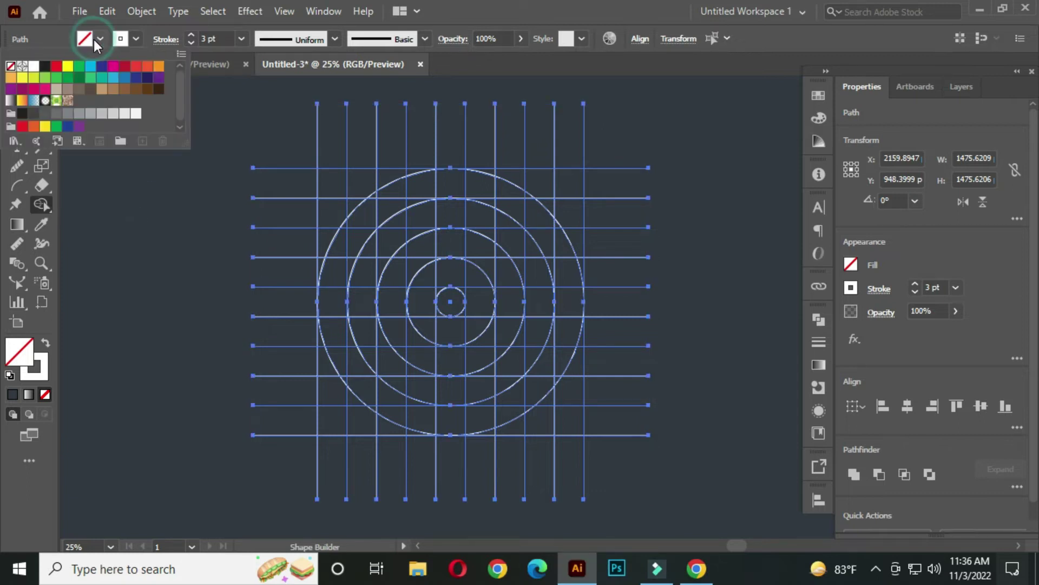
{"action": "left_click", "coordinate": [159, 65]}
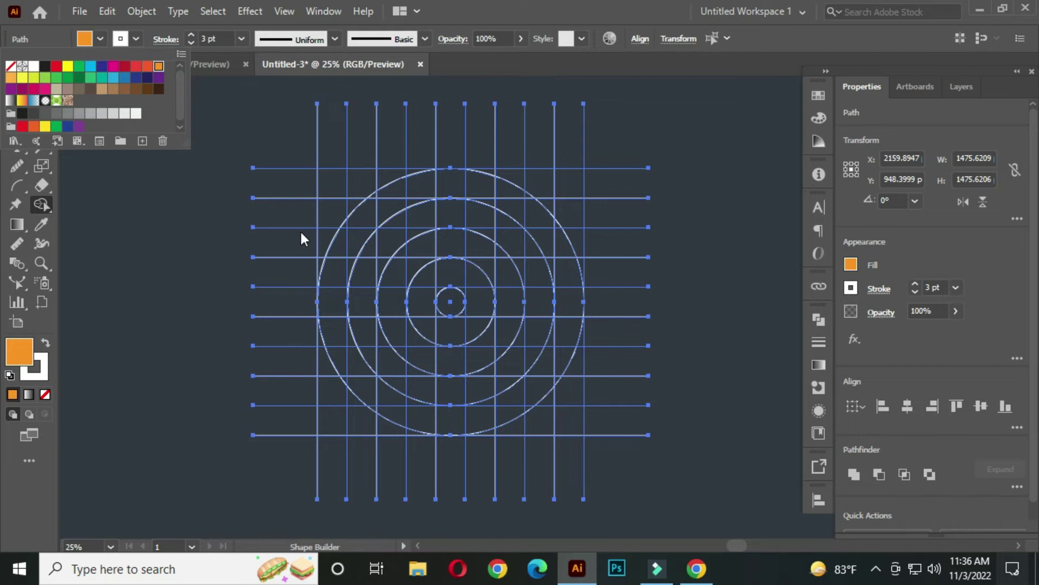
- Merge the grid regions down the leftmost column, along the base row and around the ring between the 332 px and 553 px circles into one orange band
{"action": "left_click", "coordinate": [335, 278]}
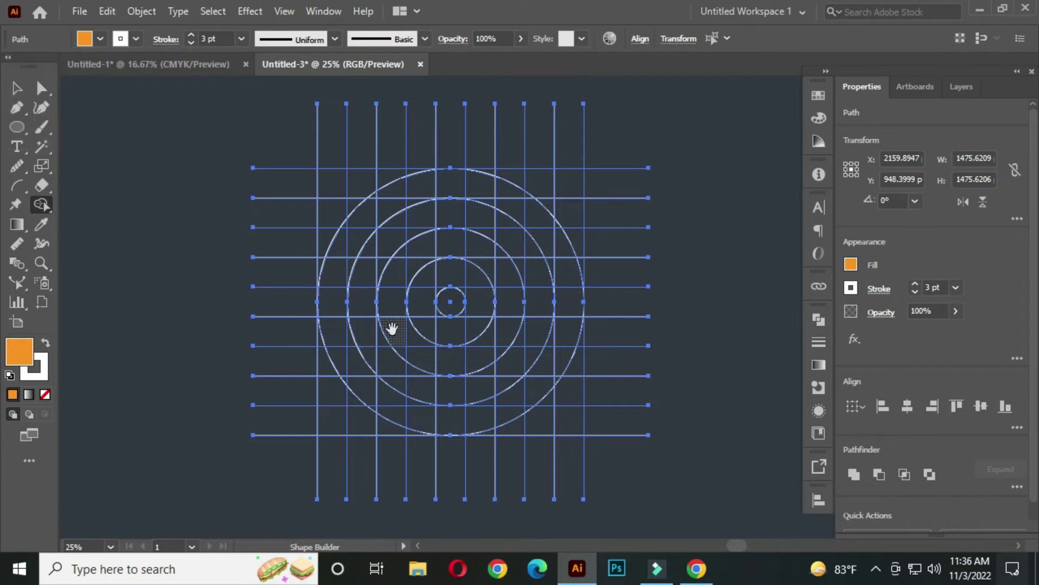
{"action": "scroll", "coordinate": [392, 325], "scroll_direction": "down", "scroll_amount": 1}
{"action": "mouse_move", "coordinate": [333, 164]}
{"action": "left_mouse_down"}
{"action": "mouse_move", "coordinate": [337, 312]}
{"action": "mouse_move", "coordinate": [328, 348]}
{"action": "mouse_move", "coordinate": [325, 307]}
{"action": "left_mouse_up"}
{"action": "mouse_move", "coordinate": [321, 222]}
{"action": "left_mouse_down"}
{"action": "mouse_move", "coordinate": [322, 261]}
{"action": "mouse_move", "coordinate": [340, 199]}
{"action": "left_mouse_up"}
{"action": "left_click_drag", "start_coordinate": [340, 198], "coordinate": [340, 212]}
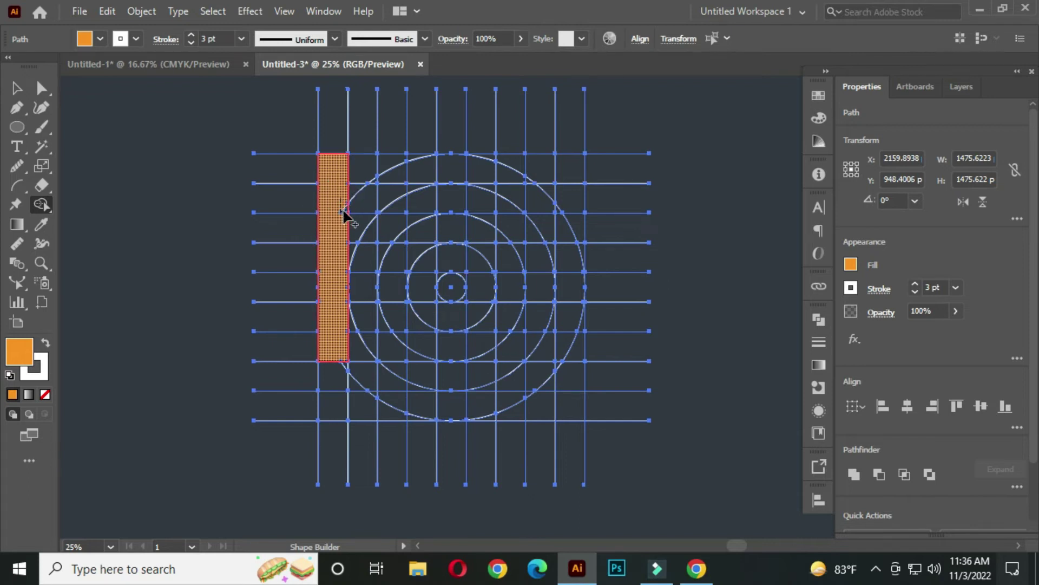
{"action": "mouse_move", "coordinate": [333, 339]}
{"action": "left_mouse_down"}
{"action": "mouse_move", "coordinate": [464, 346]}
{"action": "mouse_move", "coordinate": [498, 325]}
{"action": "mouse_move", "coordinate": [511, 285]}
{"action": "mouse_move", "coordinate": [496, 253]}
{"action": "mouse_move", "coordinate": [433, 222]}
{"action": "left_mouse_up"}
- Merge an inner L-shaped band ending in the smallest circle and an outer band following the ring between the two largest circles
{"action": "mouse_move", "coordinate": [391, 157]}
{"action": "left_mouse_down"}
{"action": "mouse_move", "coordinate": [401, 286]}
{"action": "mouse_move", "coordinate": [445, 287]}
{"action": "left_mouse_up"}
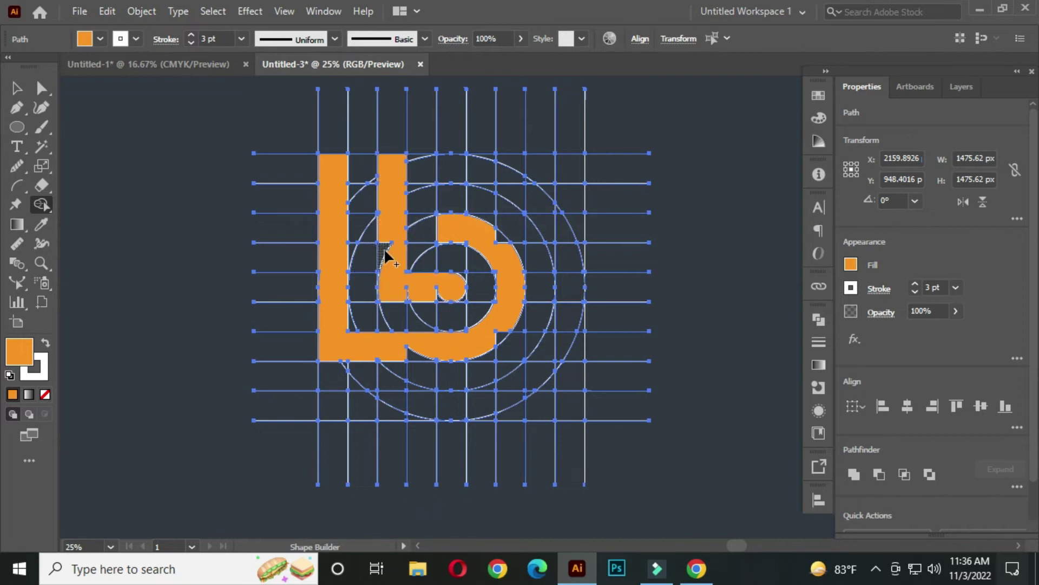
{"action": "mouse_move", "coordinate": [449, 168]}
{"action": "left_mouse_down"}
{"action": "mouse_move", "coordinate": [511, 180]}
{"action": "mouse_move", "coordinate": [548, 222]}
{"action": "mouse_move", "coordinate": [565, 282]}
{"action": "mouse_move", "coordinate": [561, 329]}
{"action": "mouse_move", "coordinate": [532, 373]}
{"action": "mouse_move", "coordinate": [493, 394]}
{"action": "mouse_move", "coordinate": [445, 406]}
{"action": "mouse_move", "coordinate": [342, 406]}
{"action": "mouse_move", "coordinate": [366, 410]}
{"action": "left_mouse_up"}
{"action": "scroll", "coordinate": [325, 193], "scroll_direction": "up", "scroll_amount": 5}
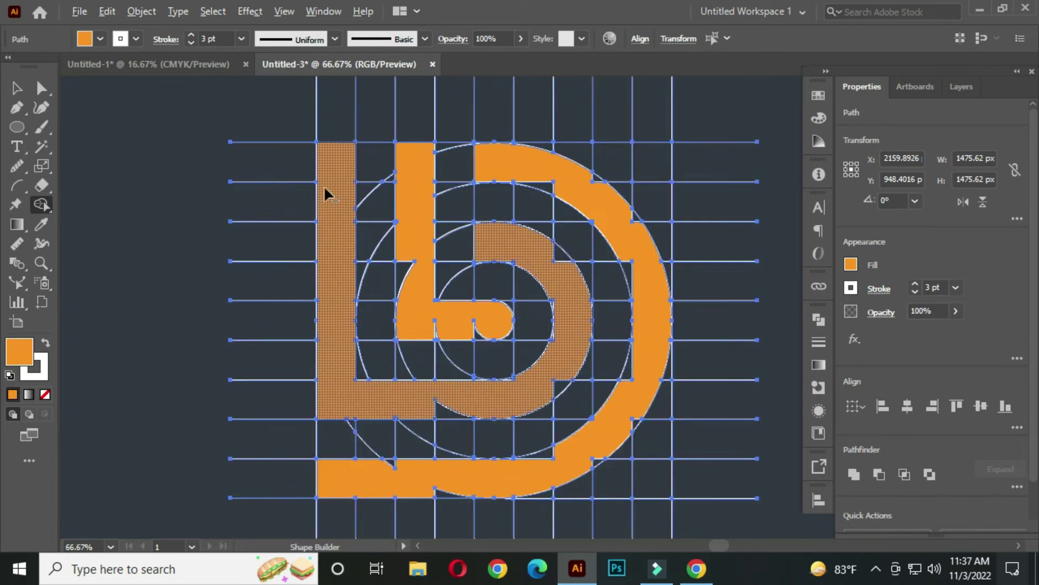
- Merge the leftover slivers into the middle band along its vertical bar and lower corner
{"action": "mouse_move", "coordinate": [325, 475]}
{"action": "left_mouse_down"}
{"action": "mouse_move", "coordinate": [359, 320]}
{"action": "mouse_move", "coordinate": [334, 395]}
{"action": "left_mouse_up"}
{"action": "scroll", "coordinate": [352, 314], "scroll_direction": "up", "scroll_amount": 2}
{"action": "left_click_drag", "start_coordinate": [397, 422], "coordinate": [406, 138]}
{"action": "left_click_drag", "start_coordinate": [356, 358], "coordinate": [352, 442]}
{"action": "left_click_drag", "start_coordinate": [456, 450], "coordinate": [385, 311]}
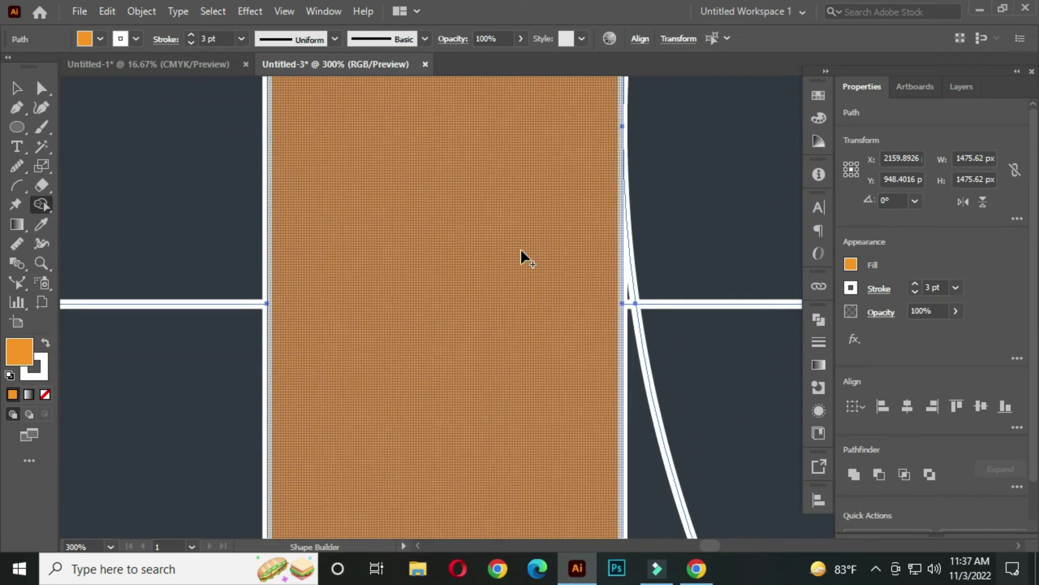
{"action": "scroll", "coordinate": [522, 251], "scroll_direction": "down", "scroll_amount": 2}
{"action": "left_click_drag", "start_coordinate": [568, 350], "coordinate": [299, 320]}
{"action": "scroll", "coordinate": [518, 395], "scroll_direction": "up", "scroll_amount": 2}
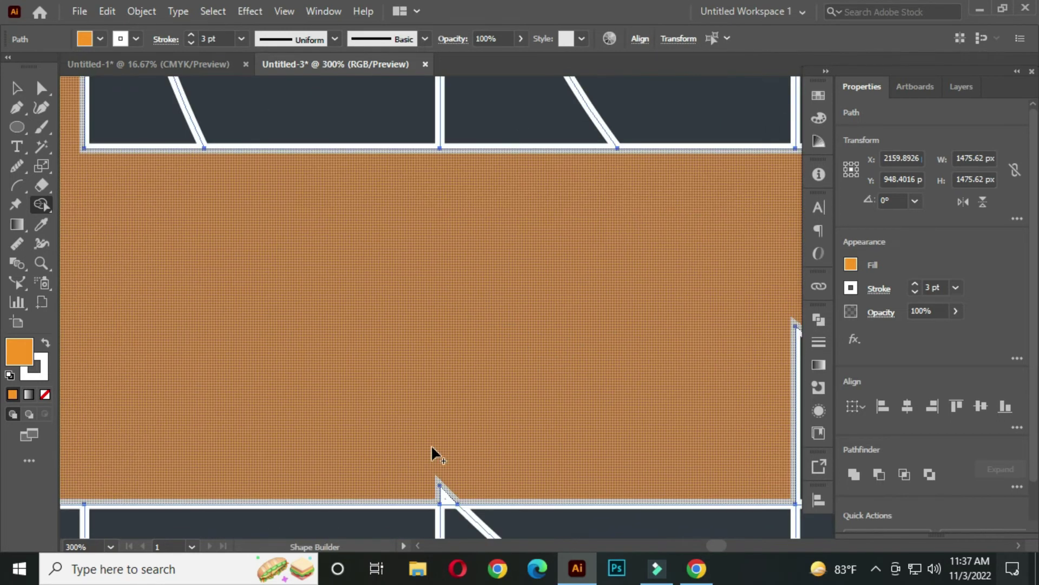
{"action": "left_click_drag", "start_coordinate": [432, 448], "coordinate": [438, 502]}
- Merge the remaining slivers where the middle band's base runs into its curve
{"action": "left_click_drag", "start_coordinate": [640, 407], "coordinate": [300, 369]}
{"action": "mouse_move", "coordinate": [300, 369]}
{"action": "left_mouse_down"}
{"action": "mouse_move", "coordinate": [524, 383]}
{"action": "mouse_move", "coordinate": [589, 349]}
{"action": "mouse_move", "coordinate": [283, 336]}
{"action": "left_mouse_up"}
{"action": "scroll", "coordinate": [595, 347], "scroll_direction": "down", "scroll_amount": 3}
{"action": "scroll", "coordinate": [388, 338], "scroll_direction": "up", "scroll_amount": 2}
{"action": "mouse_move", "coordinate": [391, 390]}
{"action": "left_mouse_down"}
{"action": "mouse_move", "coordinate": [381, 395]}
{"action": "mouse_move", "coordinate": [395, 389]}
{"action": "left_mouse_up"}
{"action": "left_click_drag", "start_coordinate": [568, 216], "coordinate": [570, 179]}
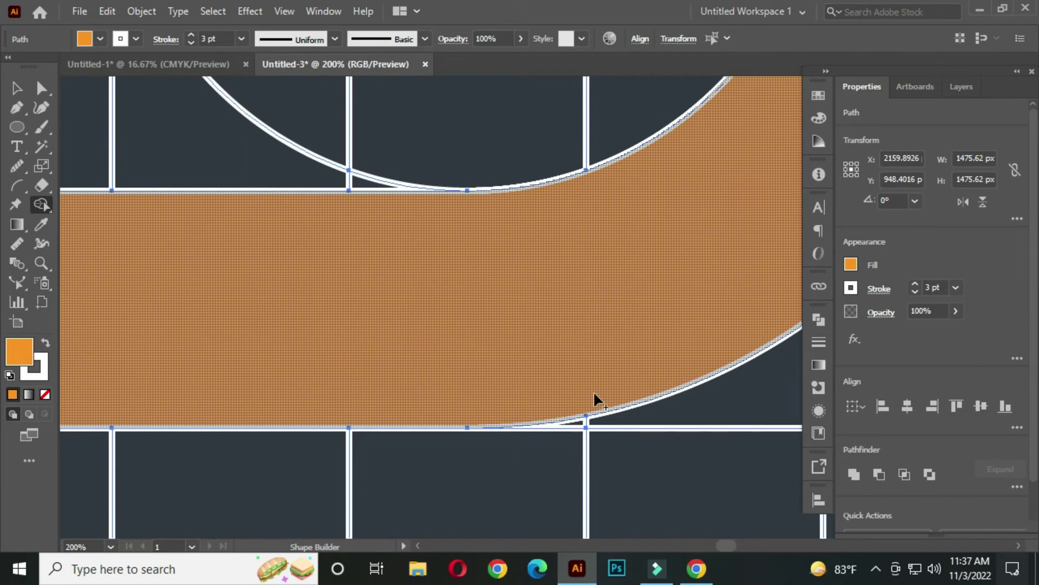
{"action": "left_click_drag", "start_coordinate": [586, 332], "coordinate": [361, 406]}
- Merge the missing pieces around the middle band's curve up to its open upper end for a smooth arc
{"action": "left_click_drag", "start_coordinate": [661, 216], "coordinate": [431, 498]}
{"action": "left_click_drag", "start_coordinate": [416, 254], "coordinate": [548, 283]}
{"action": "left_click_drag", "start_coordinate": [524, 181], "coordinate": [513, 423]}
{"action": "left_click_drag", "start_coordinate": [381, 351], "coordinate": [352, 316]}
{"action": "mouse_move", "coordinate": [387, 236]}
{"action": "left_mouse_down"}
{"action": "mouse_move", "coordinate": [464, 363]}
{"action": "mouse_move", "coordinate": [517, 419]}
{"action": "left_mouse_up"}
{"action": "mouse_move", "coordinate": [527, 288]}
{"action": "left_mouse_down"}
{"action": "mouse_move", "coordinate": [368, 182]}
{"action": "mouse_move", "coordinate": [238, 263]}
{"action": "left_mouse_up"}
{"action": "left_click_drag", "start_coordinate": [197, 210], "coordinate": [560, 319]}
{"action": "left_click_drag", "start_coordinate": [464, 280], "coordinate": [383, 139]}
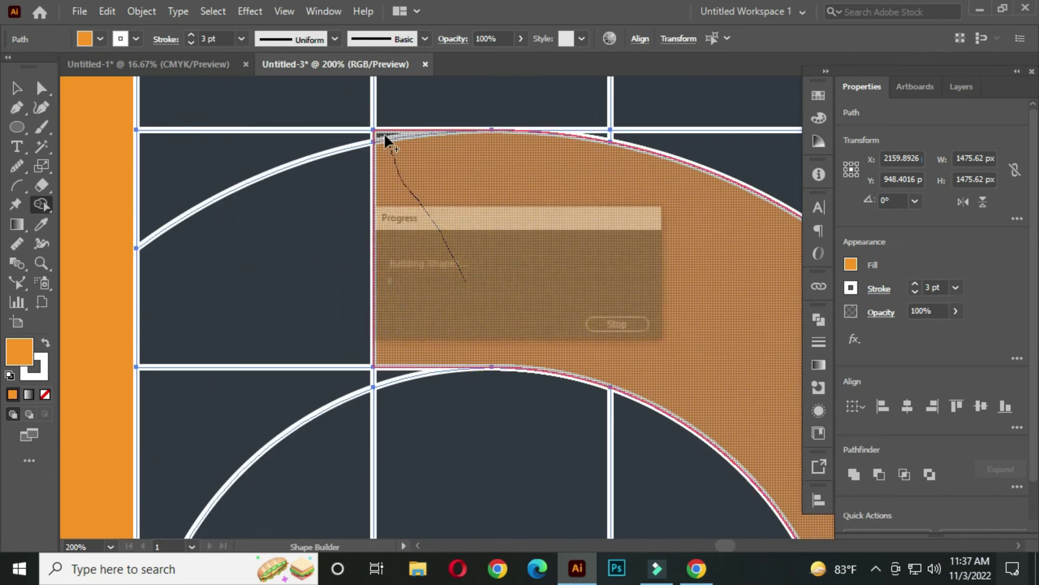
- Merge the small corner slivers into the vertical bar of the inner L-shaped band
{"action": "scroll", "coordinate": [450, 249], "scroll_direction": "down", "scroll_amount": 3}
{"action": "scroll", "coordinate": [307, 205], "scroll_direction": "up", "scroll_amount": 4}
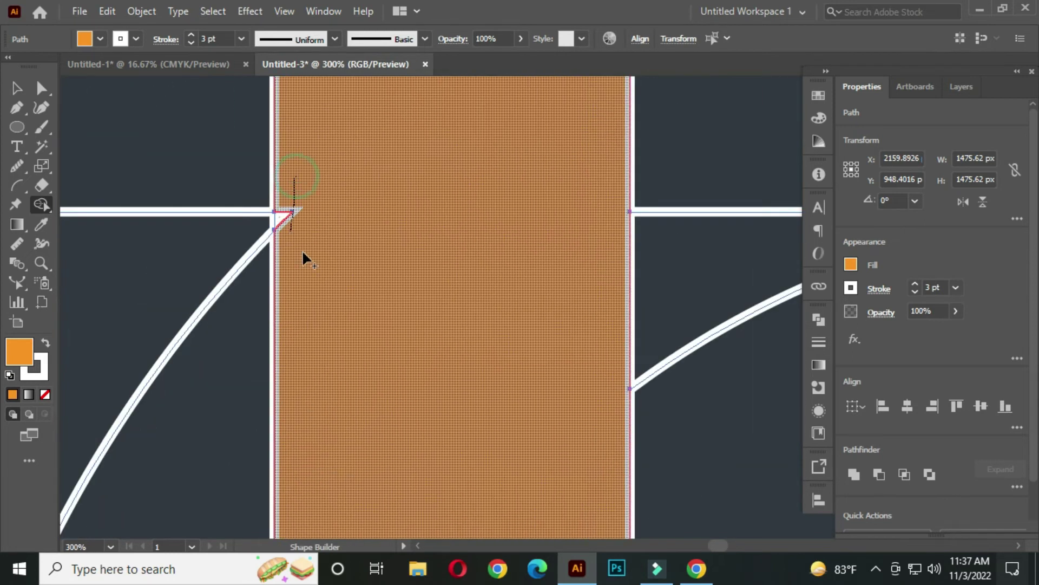
{"action": "left_click_drag", "start_coordinate": [302, 255], "coordinate": [348, 147]}
{"action": "left_click_drag", "start_coordinate": [425, 305], "coordinate": [428, 132]}
{"action": "mouse_move", "coordinate": [417, 156]}
{"action": "left_mouse_down"}
{"action": "mouse_move", "coordinate": [402, 405]}
{"action": "mouse_move", "coordinate": [452, 106]}
{"action": "left_mouse_up"}
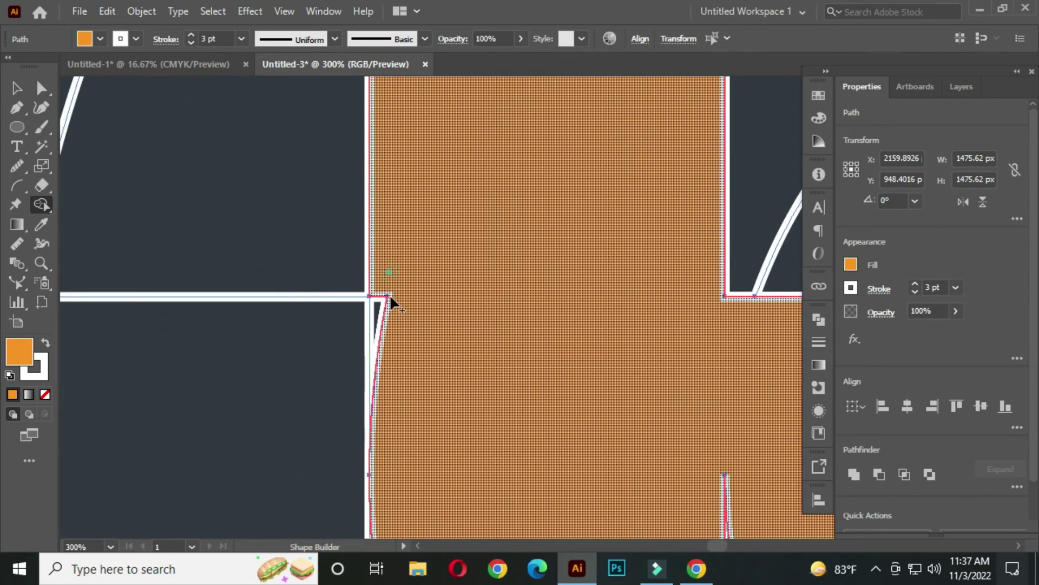
- Merge the gaps at the inner L-shaped band's corner and rounded end into a clean shape
{"action": "left_click_drag", "start_coordinate": [381, 308], "coordinate": [656, 466]}
{"action": "scroll", "coordinate": [738, 479], "scroll_direction": "down", "scroll_amount": 3}
{"action": "left_click_drag", "start_coordinate": [738, 479], "coordinate": [492, 297]}
{"action": "left_click_drag", "start_coordinate": [422, 312], "coordinate": [375, 351]}
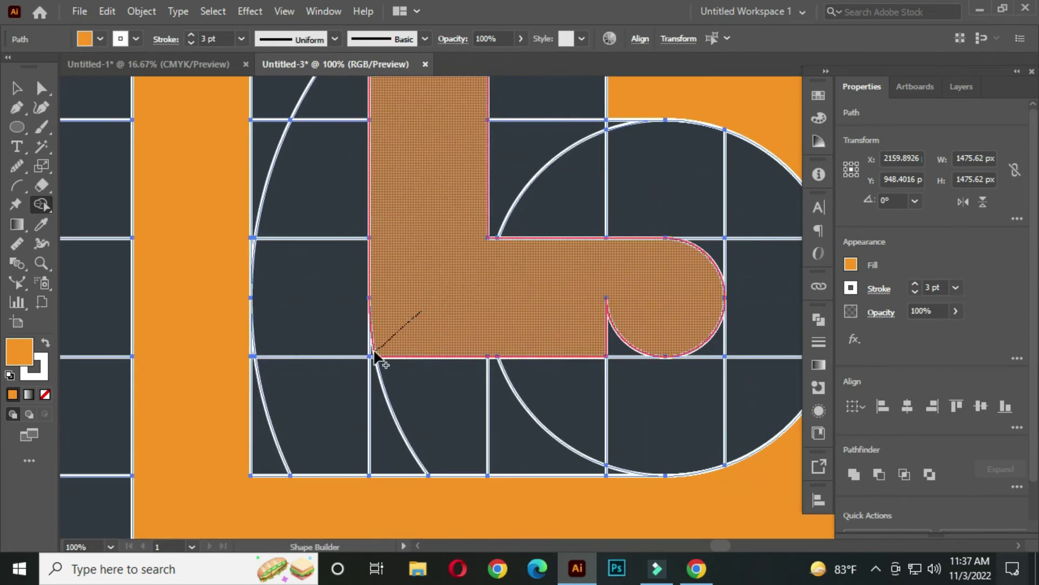
{"action": "left_click_drag", "start_coordinate": [511, 322], "coordinate": [684, 329]}
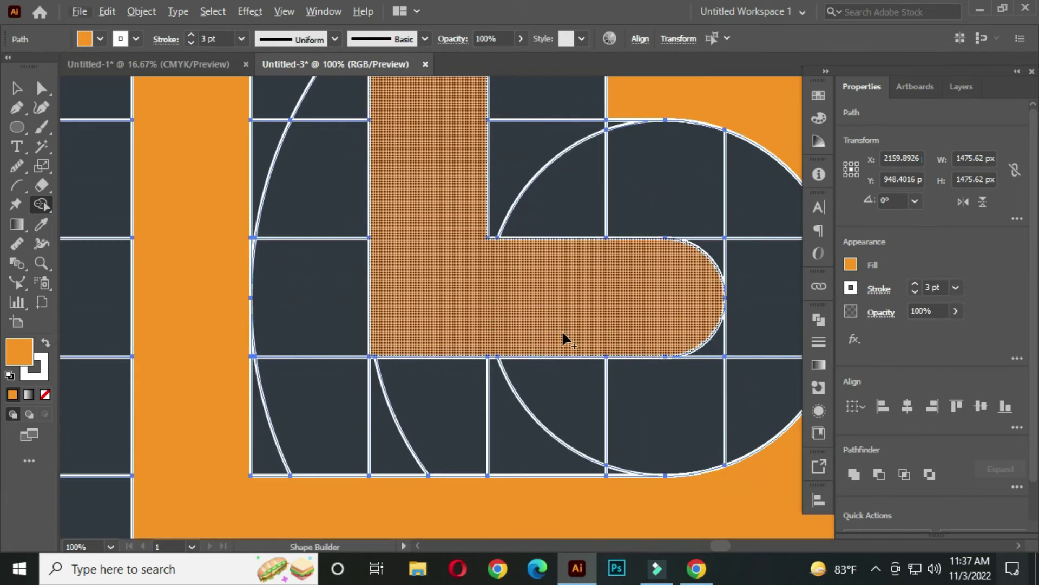
- Merge the missing pieces along the upper part of the outer band, from its open end into the curve
{"action": "scroll", "coordinate": [639, 336], "scroll_direction": "down", "scroll_amount": 1}
{"action": "left_click_drag", "start_coordinate": [716, 248], "coordinate": [525, 263]}
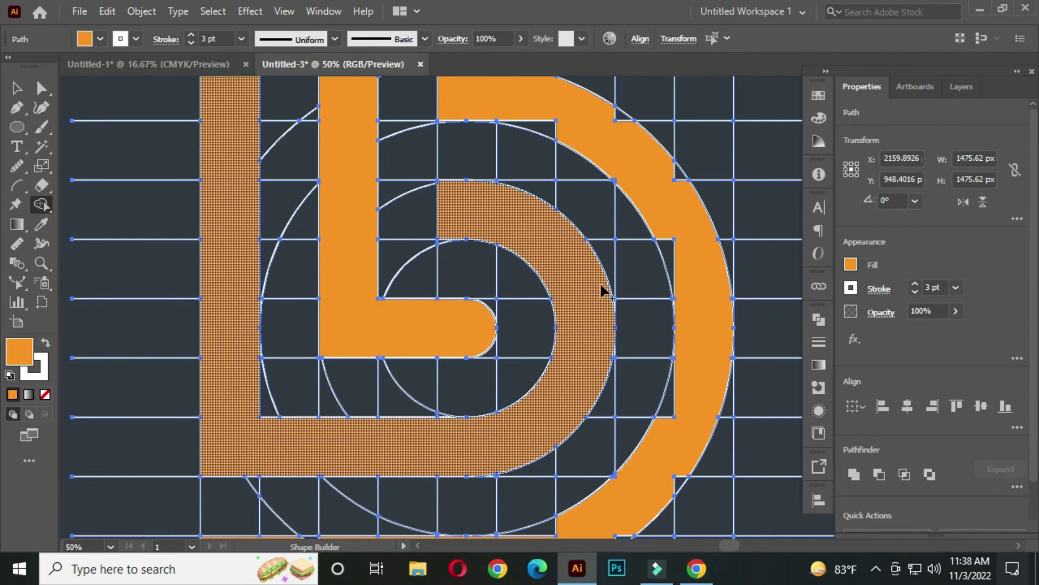
{"action": "mouse_move", "coordinate": [482, 92]}
{"action": "left_mouse_down"}
{"action": "mouse_move", "coordinate": [435, 242]}
{"action": "mouse_move", "coordinate": [570, 310]}
{"action": "mouse_move", "coordinate": [623, 354]}
{"action": "left_mouse_up"}
{"action": "scroll", "coordinate": [425, 236], "scroll_direction": "up", "scroll_amount": 3}
{"action": "scroll", "coordinate": [345, 215], "scroll_direction": "up", "scroll_amount": 3}
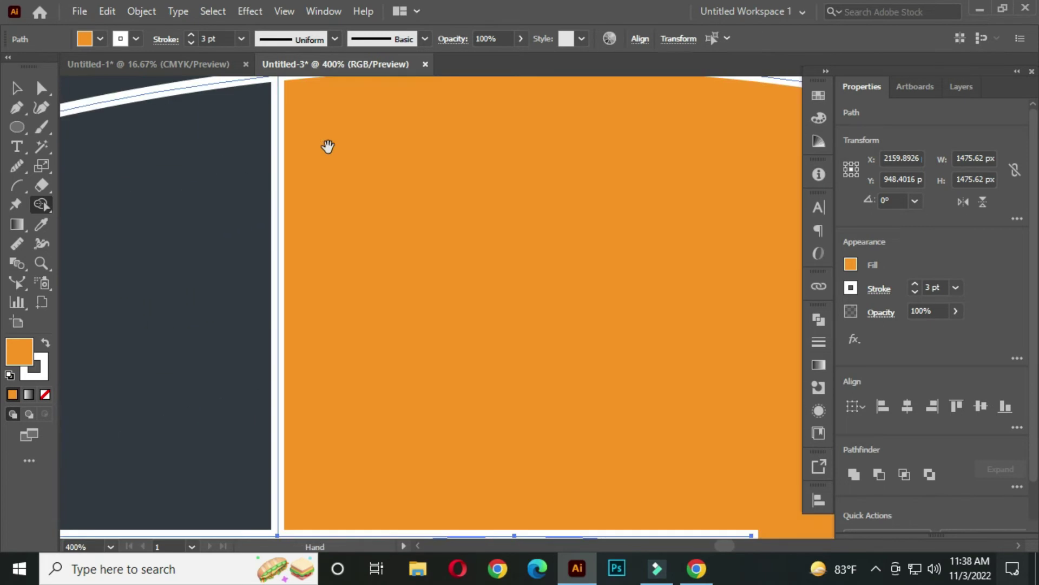
{"action": "left_click_drag", "start_coordinate": [327, 146], "coordinate": [337, 273]}
{"action": "left_click_drag", "start_coordinate": [345, 255], "coordinate": [310, 203]}
{"action": "scroll", "coordinate": [452, 262], "scroll_direction": "down", "scroll_amount": 2}
{"action": "left_click_drag", "start_coordinate": [606, 278], "coordinate": [314, 222]}
{"action": "left_click_drag", "start_coordinate": [285, 326], "coordinate": [312, 418]}
{"action": "left_click_drag", "start_coordinate": [449, 392], "coordinate": [185, 269]}
{"action": "left_click_drag", "start_coordinate": [453, 265], "coordinate": [586, 324]}
{"action": "left_click_drag", "start_coordinate": [593, 347], "coordinate": [353, 181]}
{"action": "mouse_move", "coordinate": [391, 243]}
{"action": "left_mouse_down"}
{"action": "mouse_move", "coordinate": [372, 359]}
{"action": "mouse_move", "coordinate": [284, 361]}
{"action": "left_mouse_up"}
- Merge the leftover slivers along the far side of the outer band's curve
{"action": "left_click_drag", "start_coordinate": [442, 406], "coordinate": [359, 200]}
{"action": "left_click_drag", "start_coordinate": [406, 311], "coordinate": [446, 447]}
{"action": "mouse_move", "coordinate": [482, 445]}
{"action": "left_mouse_down"}
{"action": "mouse_move", "coordinate": [395, 192]}
{"action": "mouse_move", "coordinate": [393, 350]}
{"action": "left_mouse_up"}
{"action": "left_click_drag", "start_coordinate": [389, 371], "coordinate": [388, 226]}
{"action": "left_click_drag", "start_coordinate": [371, 241], "coordinate": [344, 297]}
{"action": "left_click_drag", "start_coordinate": [413, 438], "coordinate": [418, 245]}
{"action": "left_click_drag", "start_coordinate": [506, 320], "coordinate": [514, 114]}
{"action": "left_click_drag", "start_coordinate": [463, 171], "coordinate": [350, 351]}
{"action": "left_click_drag", "start_coordinate": [397, 101], "coordinate": [355, 101]}
- Merge the stepped gaps along the outer band's lower curve and its straight base into a smooth shape
{"action": "scroll", "coordinate": [456, 196], "scroll_direction": "down", "scroll_amount": 2}
{"action": "left_click_drag", "start_coordinate": [399, 323], "coordinate": [514, 170]}
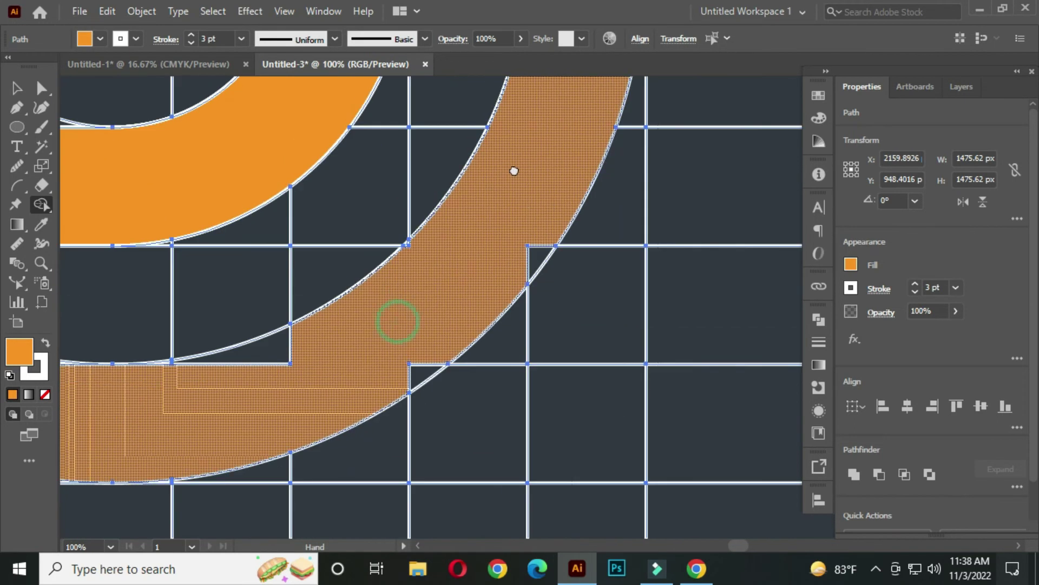
{"action": "mouse_move", "coordinate": [545, 212]}
{"action": "left_mouse_down"}
{"action": "mouse_move", "coordinate": [492, 291]}
{"action": "mouse_move", "coordinate": [281, 350]}
{"action": "left_mouse_up"}
{"action": "scroll", "coordinate": [425, 246], "scroll_direction": "up", "scroll_amount": 3}
{"action": "left_click_drag", "start_coordinate": [369, 235], "coordinate": [429, 253]}
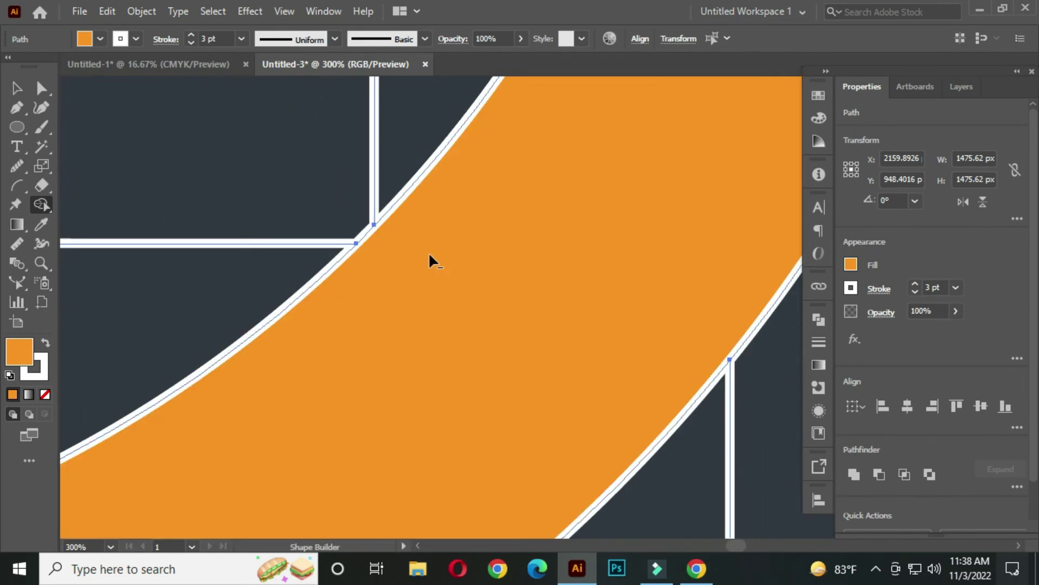
{"action": "scroll", "coordinate": [429, 253], "scroll_direction": "down", "scroll_amount": 4}
{"action": "key", "text": "space"}
{"action": "left_click_drag", "start_coordinate": [335, 334], "coordinate": [660, 269]}
{"action": "mouse_move", "coordinate": [509, 320]}
{"action": "left_mouse_down"}
{"action": "mouse_move", "coordinate": [460, 327]}
{"action": "mouse_move", "coordinate": [339, 274]}
{"action": "left_mouse_up"}
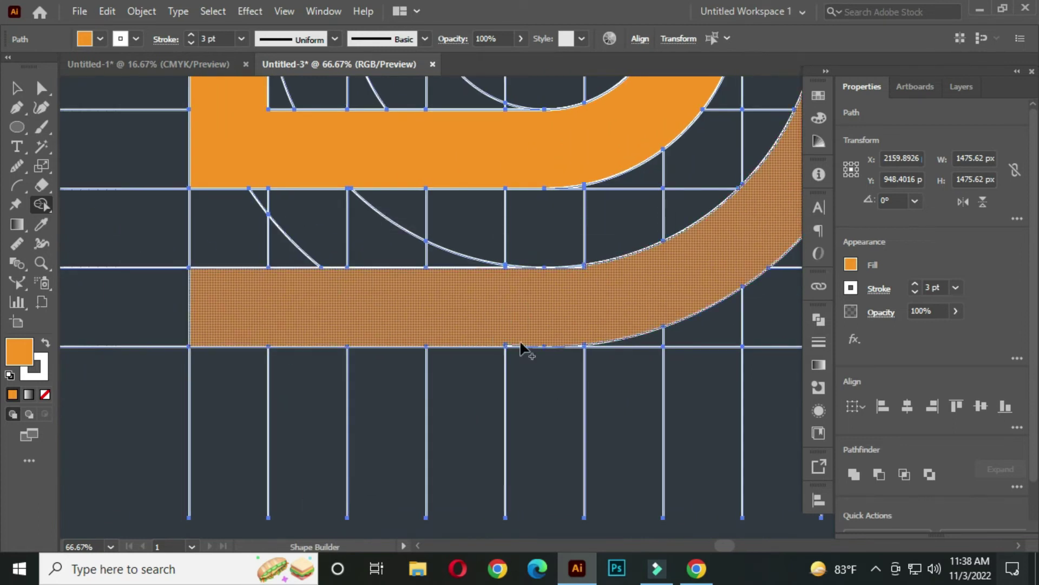
- Examine the outer band's lower edge and the finished orange bands for leftover slivers
{"action": "scroll", "coordinate": [525, 345], "scroll_direction": "up", "scroll_amount": 4}
{"action": "scroll", "coordinate": [490, 342], "scroll_direction": "right", "scroll_amount": 5}
{"action": "scroll", "coordinate": [476, 286], "scroll_direction": "down", "scroll_amount": 6}
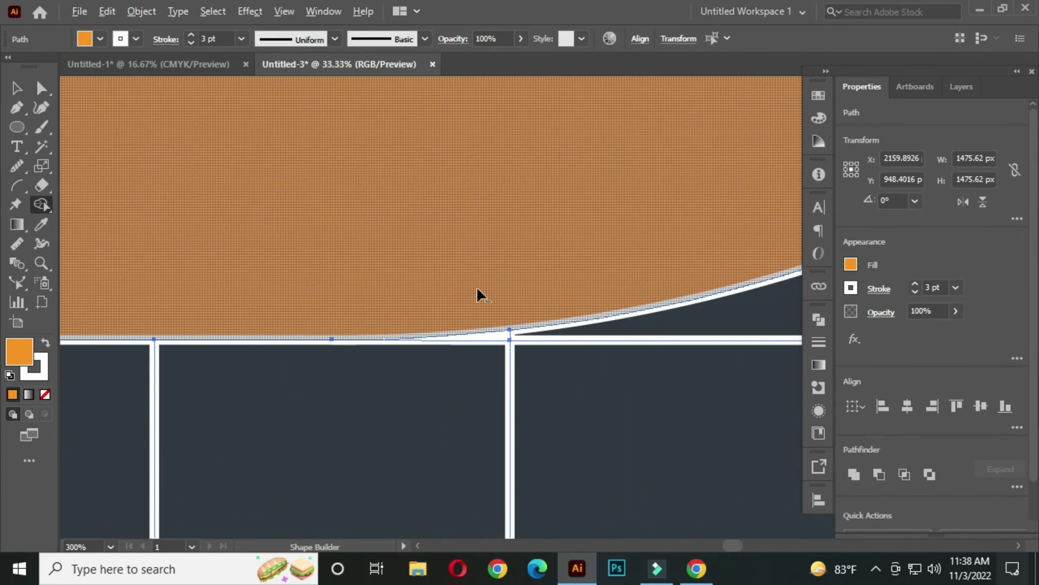
{"action": "left_click_drag", "start_coordinate": [394, 366], "coordinate": [414, 451]}
{"action": "key", "text": "space"}
{"action": "left_click_drag", "start_coordinate": [553, 224], "coordinate": [550, 262]}
{"action": "scroll", "coordinate": [546, 266], "scroll_direction": "down", "scroll_amount": 1}
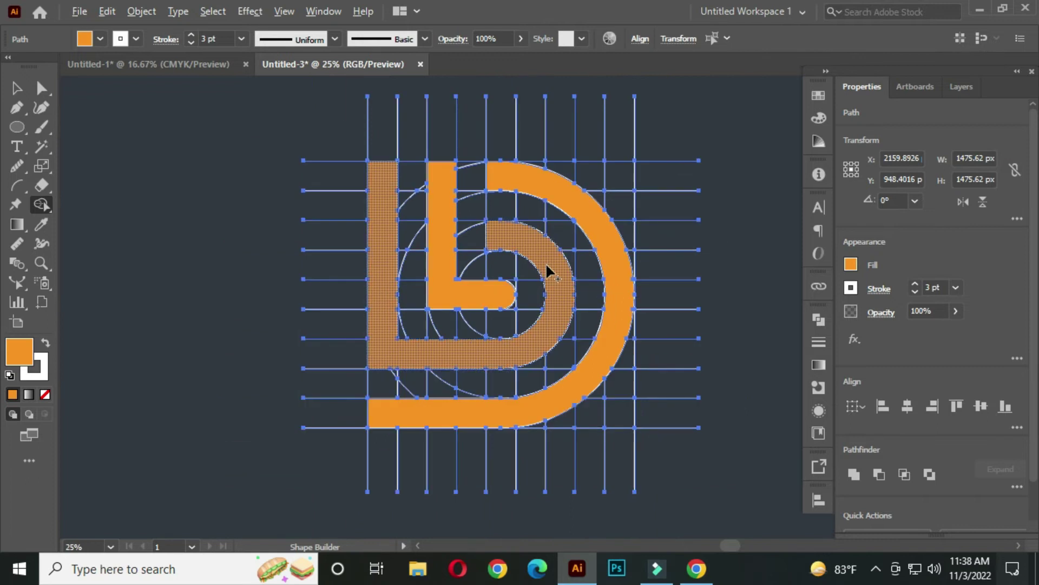
{"action": "left_click", "coordinate": [381, 260]}
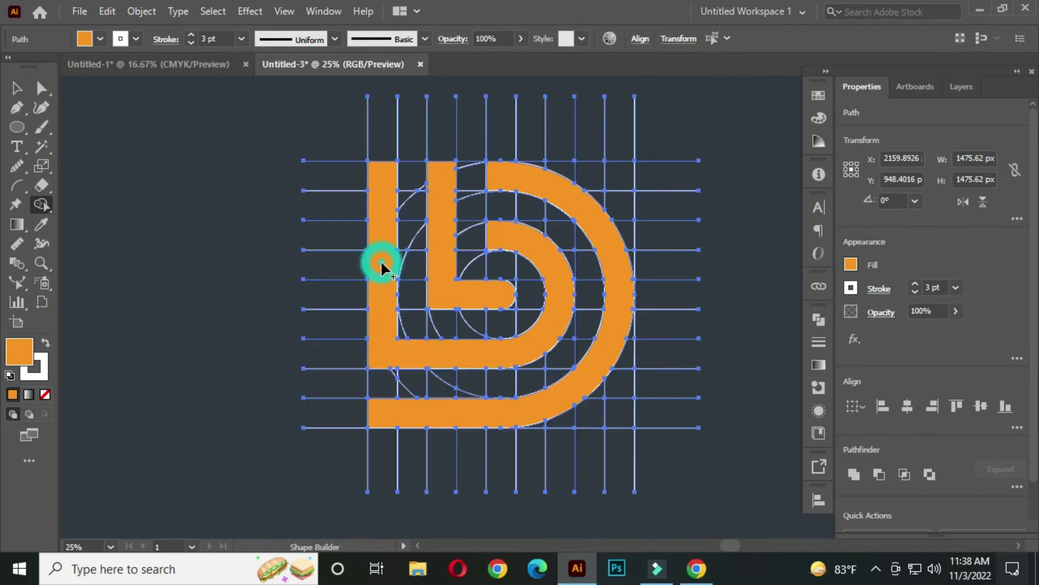
{"action": "left_click", "coordinate": [563, 200]}
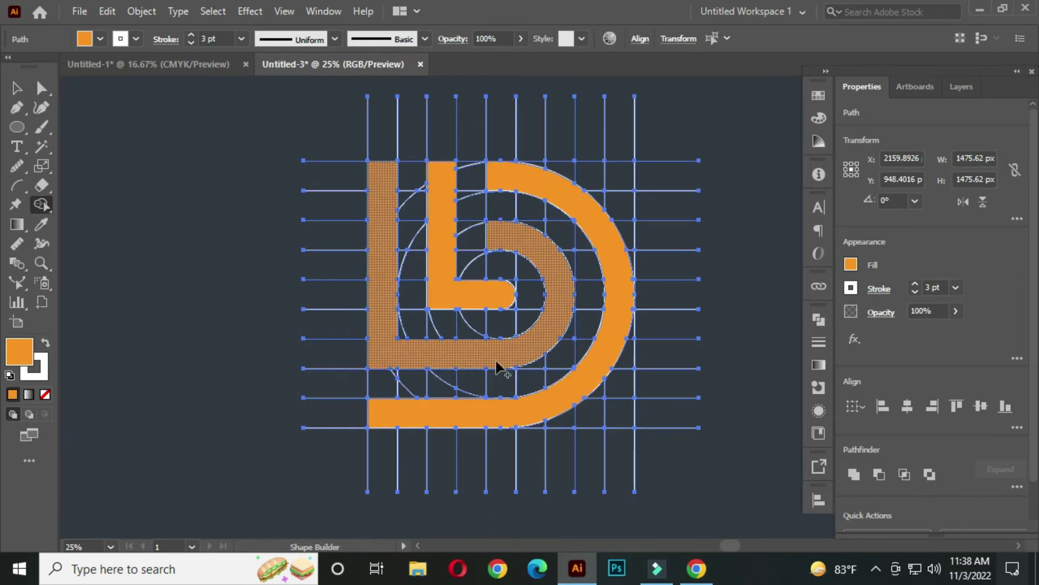
{"action": "left_click_drag", "start_coordinate": [512, 349], "coordinate": [515, 352]}
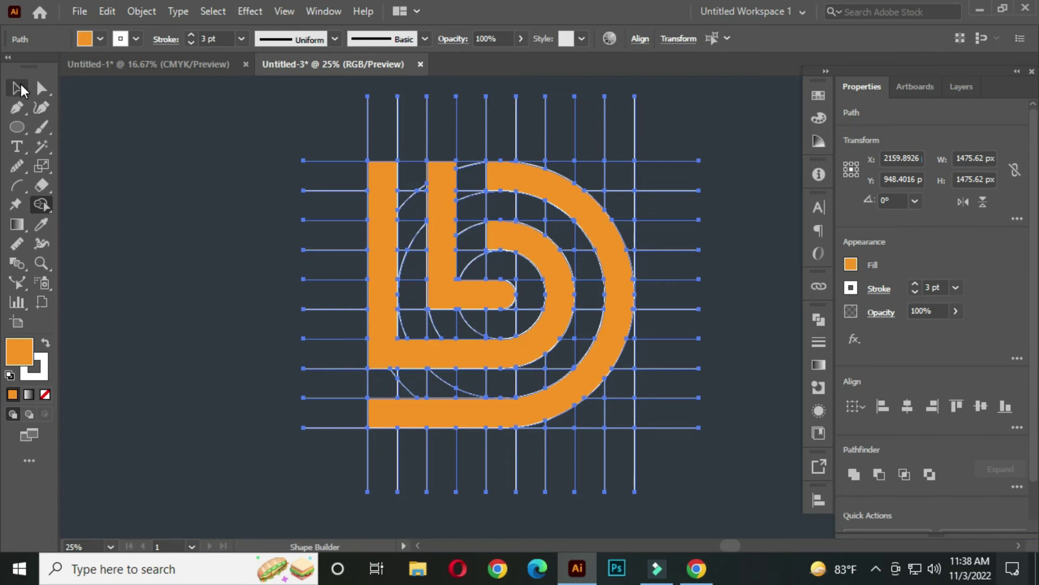
- Scale the complete grid and logo about its centre to about 654 px wide, move it rightward and deselect it
{"action": "left_click", "coordinate": [21, 88]}
{"action": "left_click", "coordinate": [195, 237]}
{"action": "scroll", "coordinate": [217, 238], "scroll_direction": "right", "scroll_amount": 2}
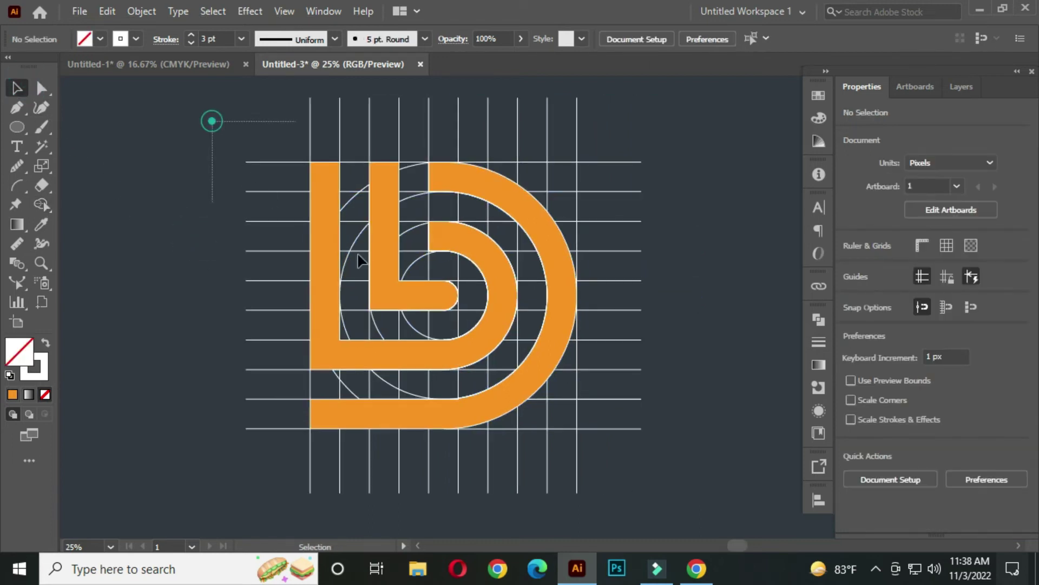
{"action": "left_click", "coordinate": [642, 493]}
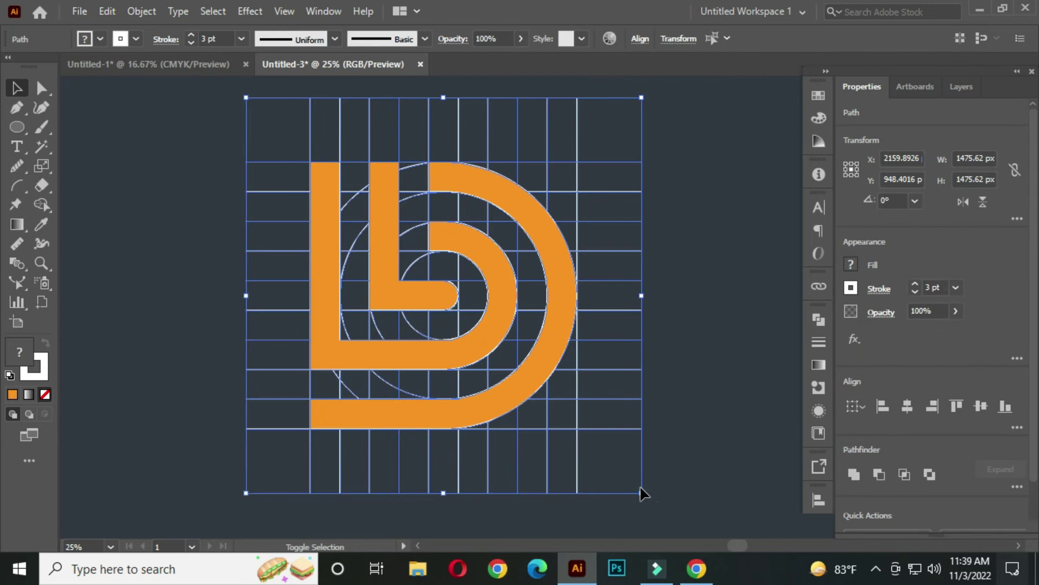
{"action": "left_click_drag", "start_coordinate": [642, 494], "coordinate": [531, 383]}
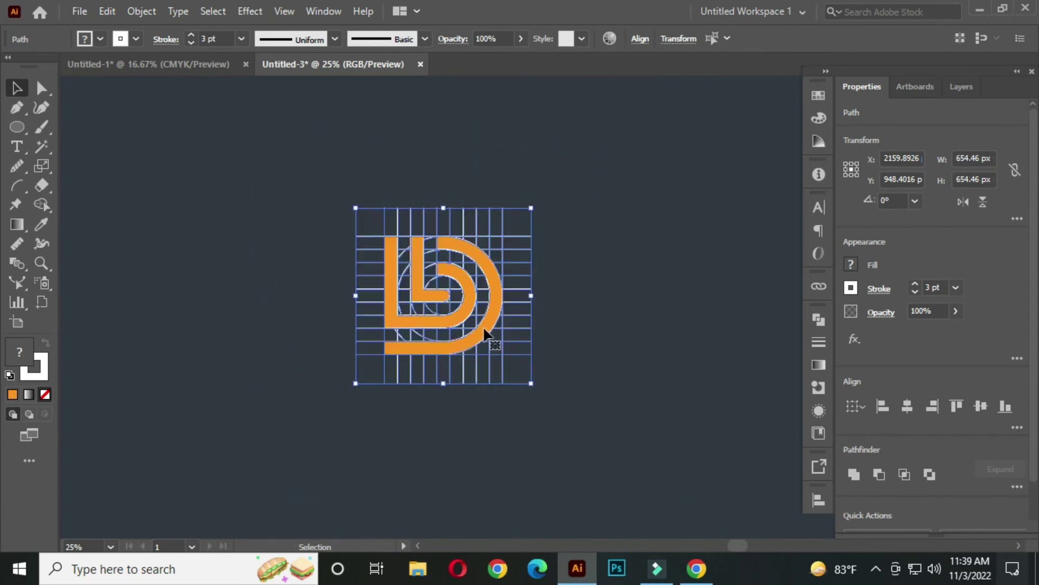
{"action": "left_click_drag", "start_coordinate": [486, 334], "coordinate": [611, 340]}
{"action": "left_click", "coordinate": [566, 150]}
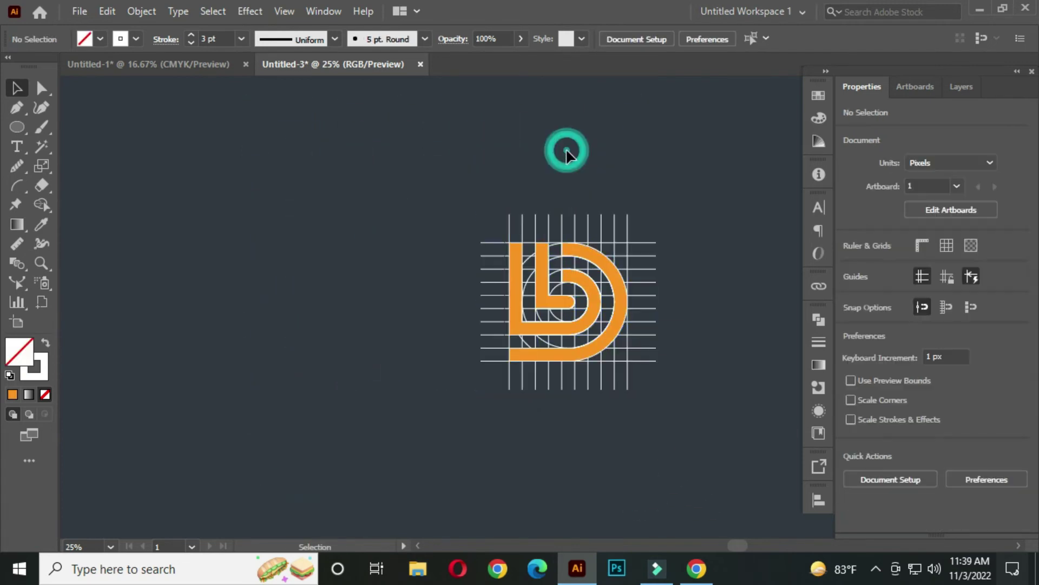
- Move the three orange bands off the construction grid onto the empty area at its left, and delete the leftover grid and circles
{"action": "left_click", "coordinate": [519, 289]}
{"action": "left_click", "coordinate": [541, 293], "text": "shift"}
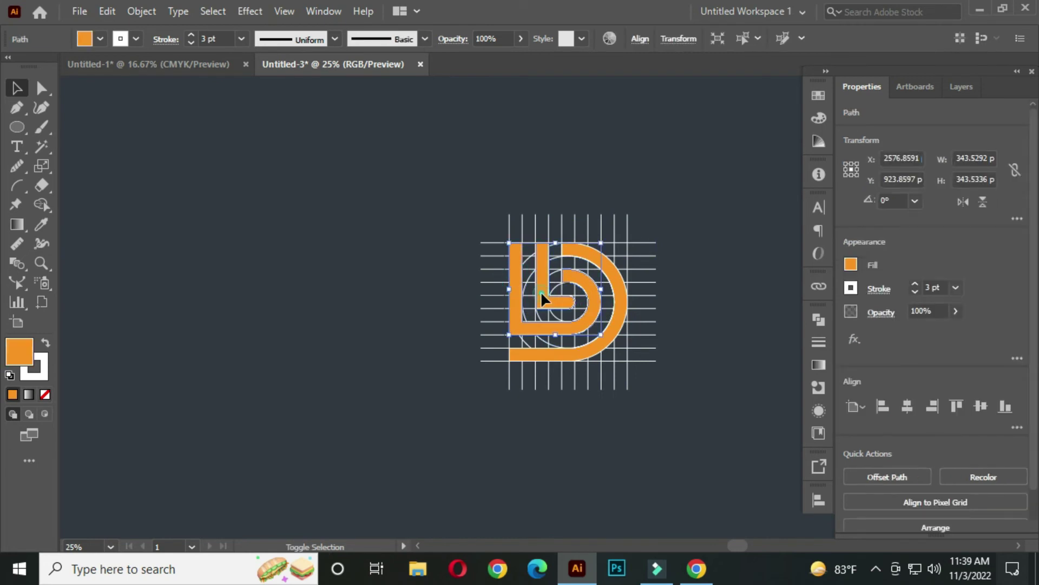
{"action": "left_click", "coordinate": [622, 288], "text": "shift"}
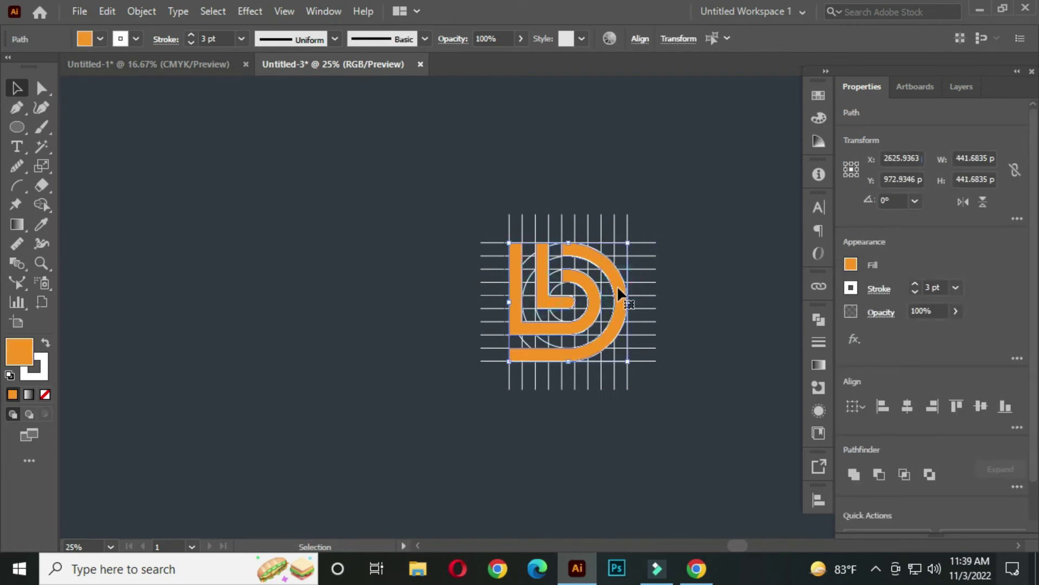
{"action": "left_click_drag", "start_coordinate": [618, 288], "coordinate": [345, 289]}
{"action": "left_click", "coordinate": [471, 216]}
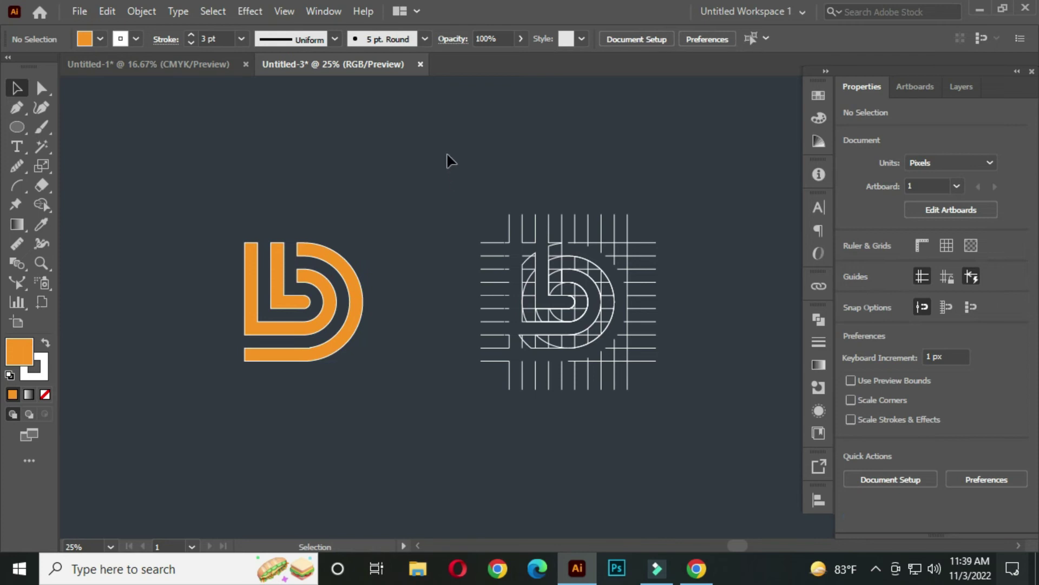
{"action": "left_click_drag", "start_coordinate": [447, 154], "coordinate": [698, 433]}
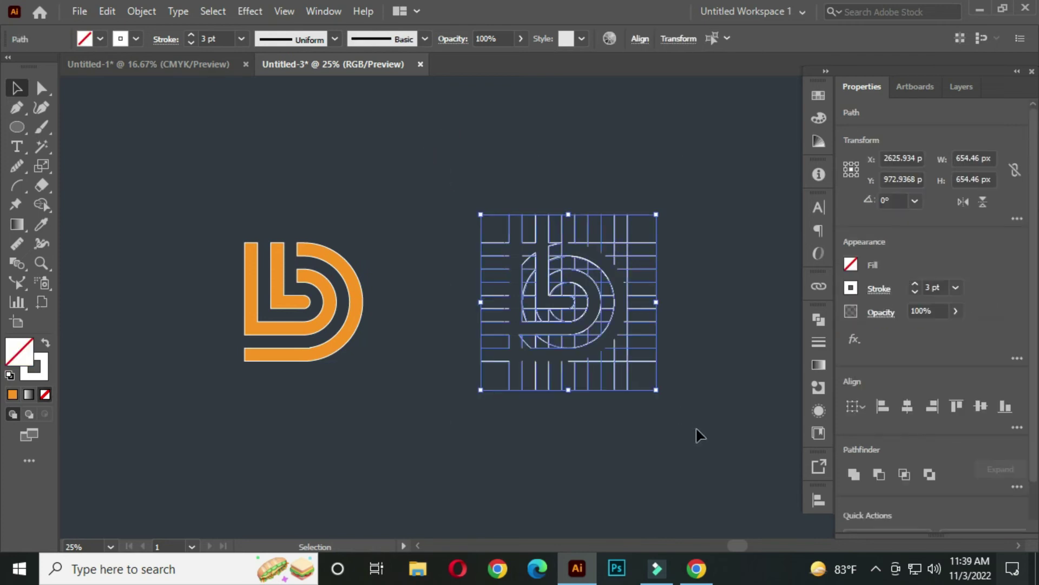
{"action": "key", "text": "Delete"}
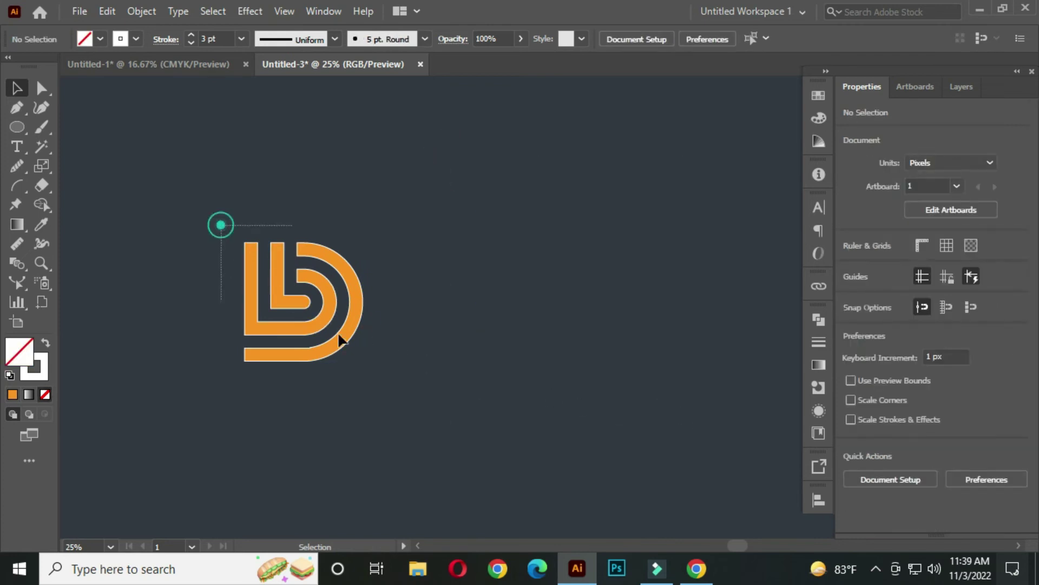
- Scale the three-band logo up to about 509 px wide, place it near the artboard's centre and deselect it
{"action": "left_click", "coordinate": [339, 340]}
{"action": "left_click_drag", "start_coordinate": [354, 335], "coordinate": [513, 371]}
{"action": "left_click", "coordinate": [565, 294]}
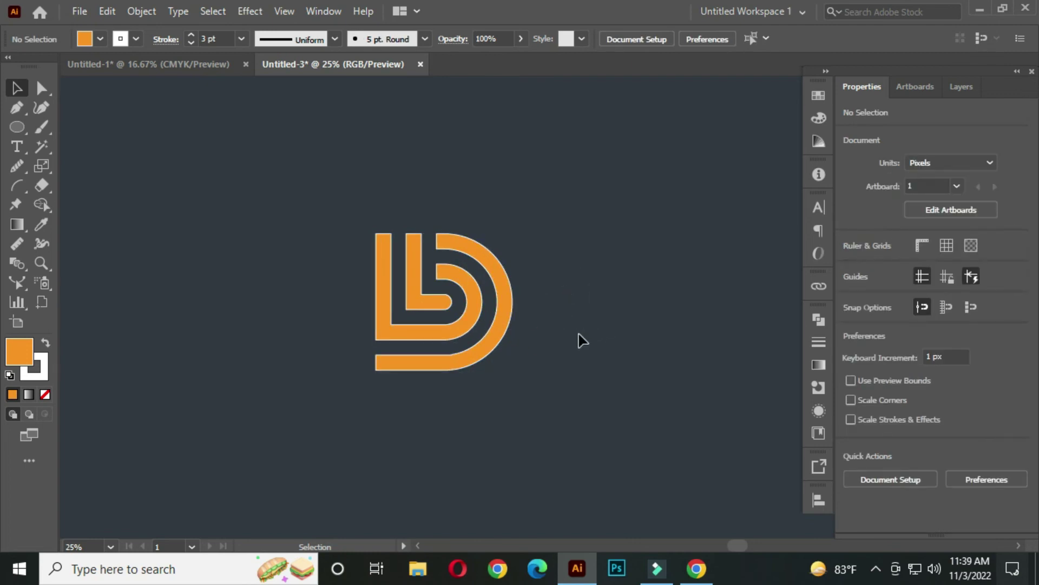
- Set the white stroke of all three orange bands to 10 pt and deselect them
{"action": "left_click_drag", "start_coordinate": [319, 188], "coordinate": [577, 396]}
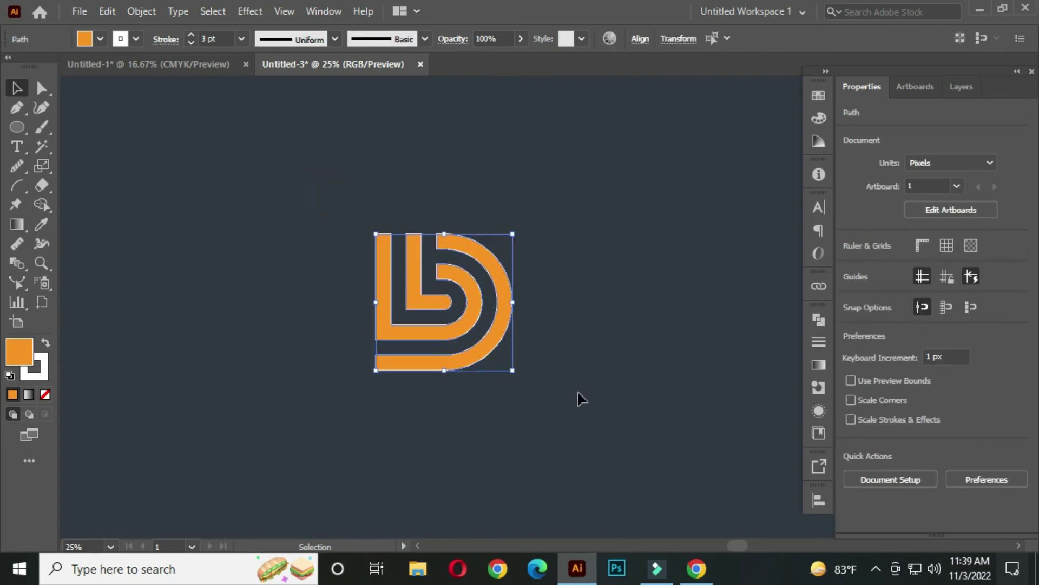
{"action": "left_click", "coordinate": [227, 36]}
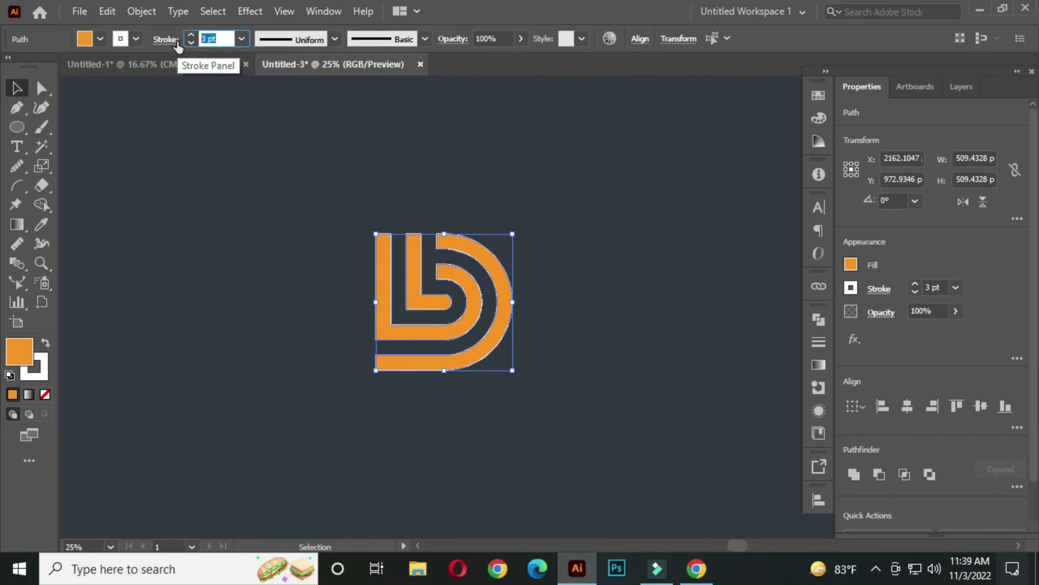
{"action": "left_click", "coordinate": [292, 209]}
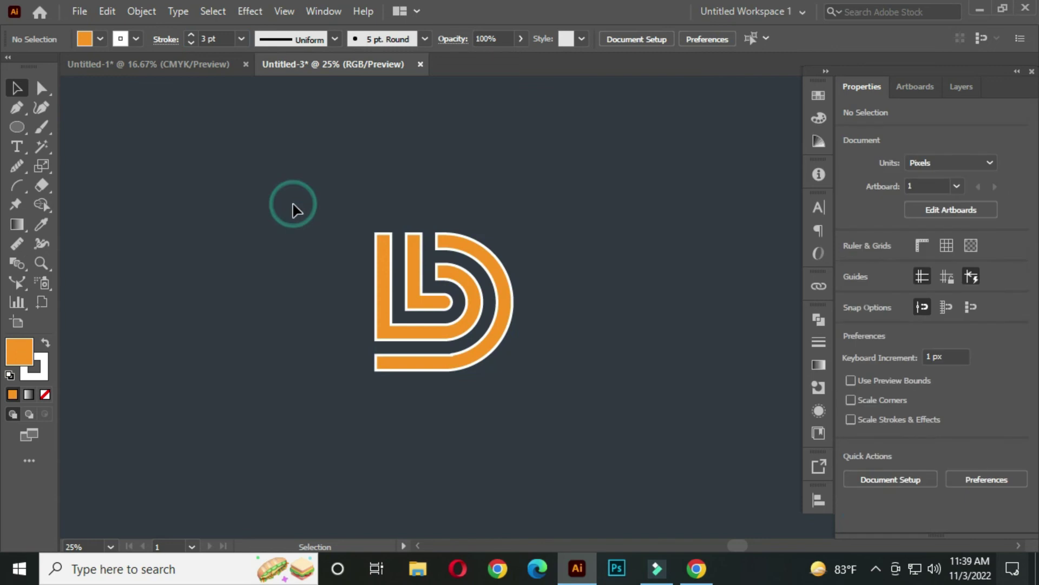
- Expand the fill and stroke of all three logo bands into shapes
{"action": "left_click_drag", "start_coordinate": [335, 197], "coordinate": [569, 399]}
{"action": "left_click", "coordinate": [141, 11]}
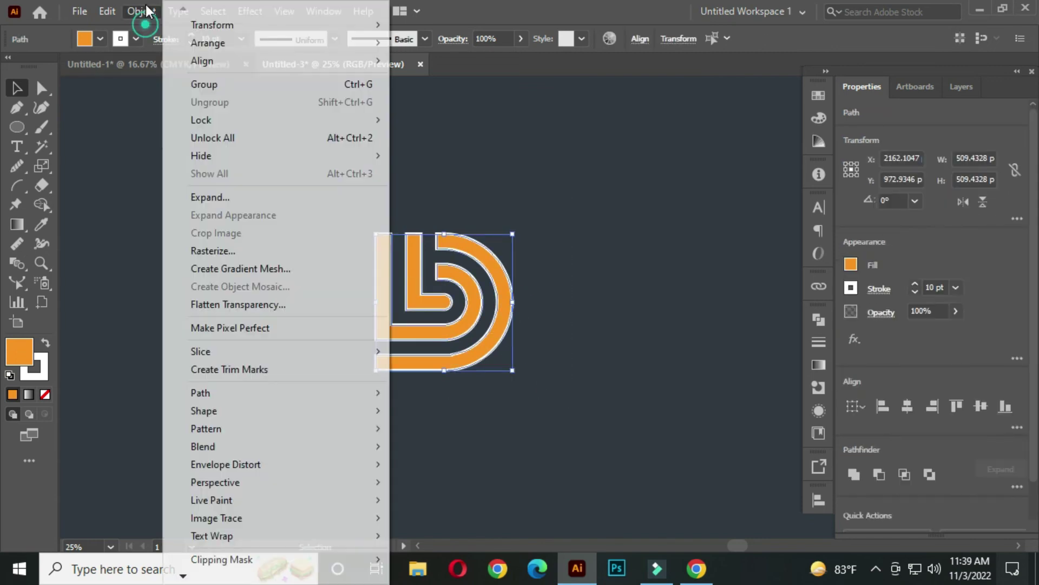
{"action": "left_click", "coordinate": [241, 198]}
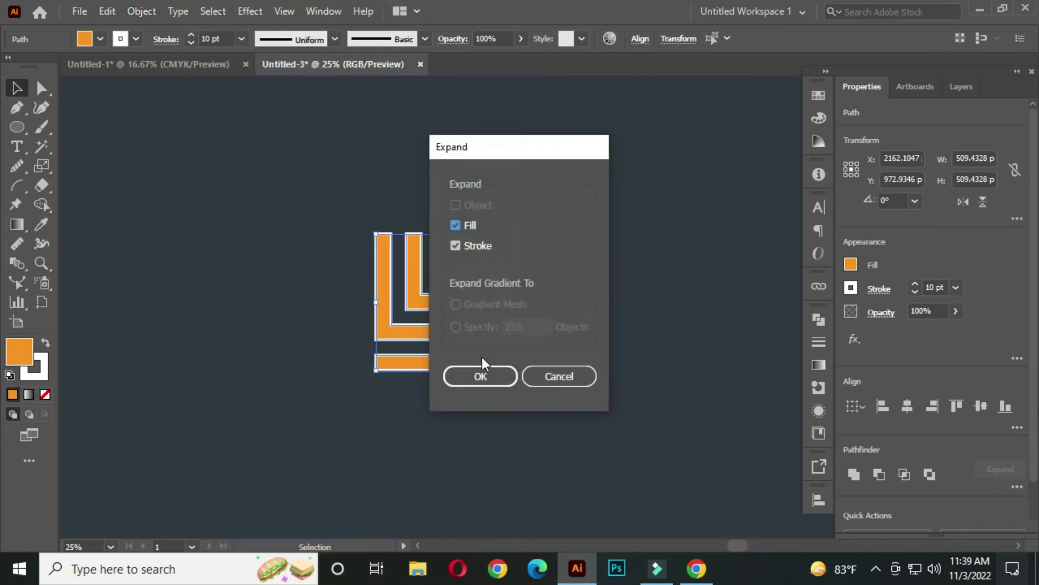
{"action": "left_click", "coordinate": [487, 376]}
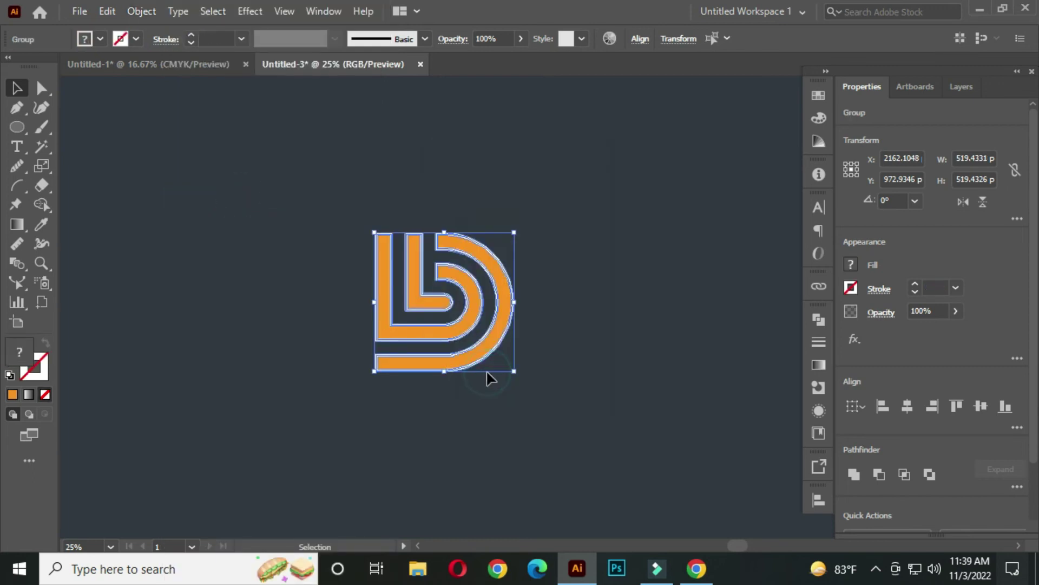
- Unite the expanded fills and outlines of the logo with Pathfinder, deselect the result and put the Pathfinder options away
{"action": "left_click", "coordinate": [820, 321]}
{"action": "left_click", "coordinate": [632, 353]}
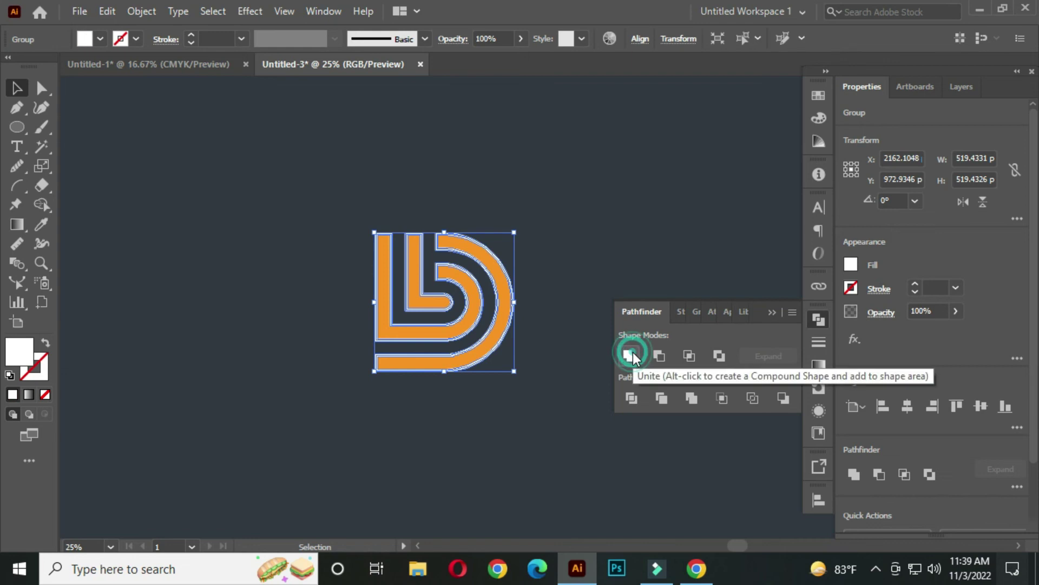
{"action": "left_click", "coordinate": [585, 229]}
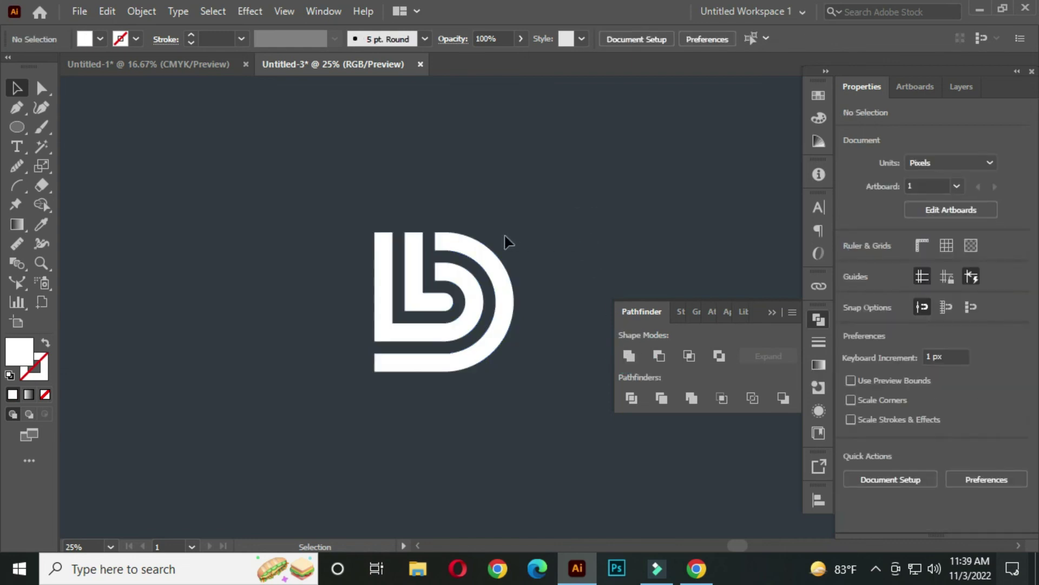
{"action": "left_click_drag", "start_coordinate": [539, 339], "coordinate": [510, 324]}
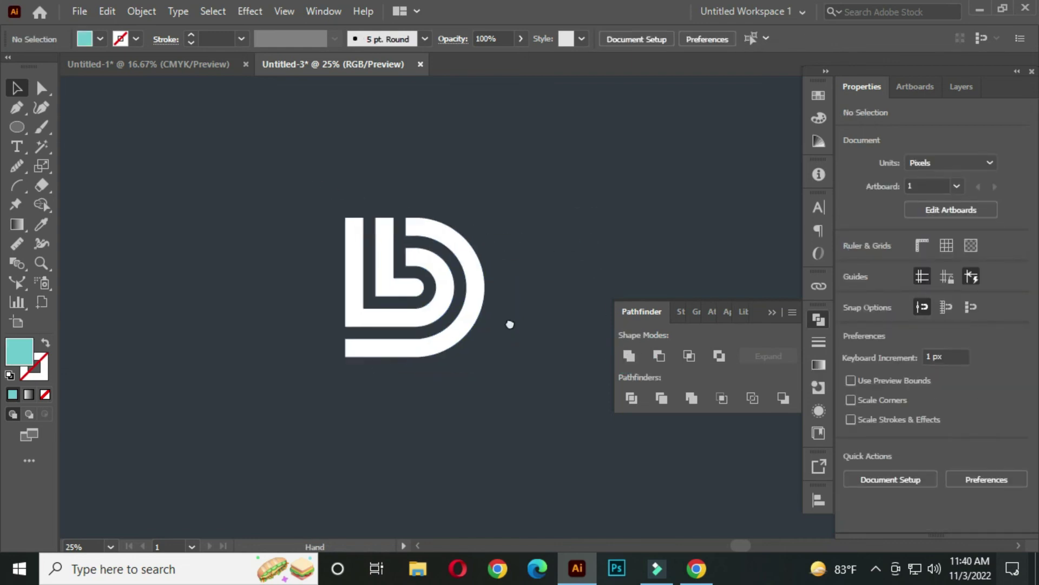
{"action": "left_click", "coordinate": [771, 314]}
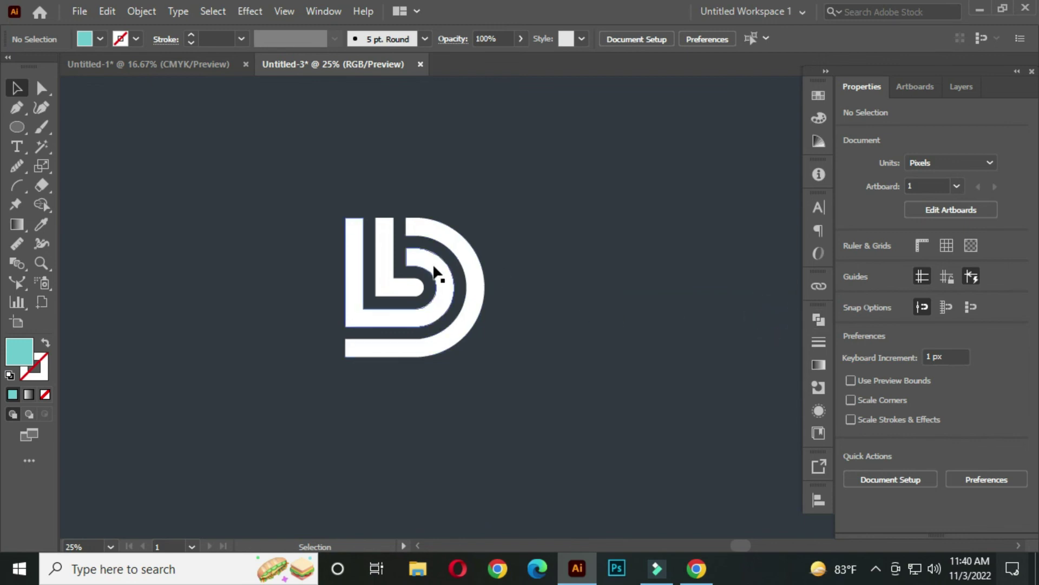
- Move the small teal square closer to the logo, into the artboard's upper-left area, and deselect it
{"action": "scroll", "coordinate": [303, 214], "scroll_direction": "down", "scroll_amount": 1}
{"action": "left_click_drag", "start_coordinate": [244, 204], "coordinate": [319, 215]}
{"action": "left_click_drag", "start_coordinate": [138, 144], "coordinate": [246, 207]}
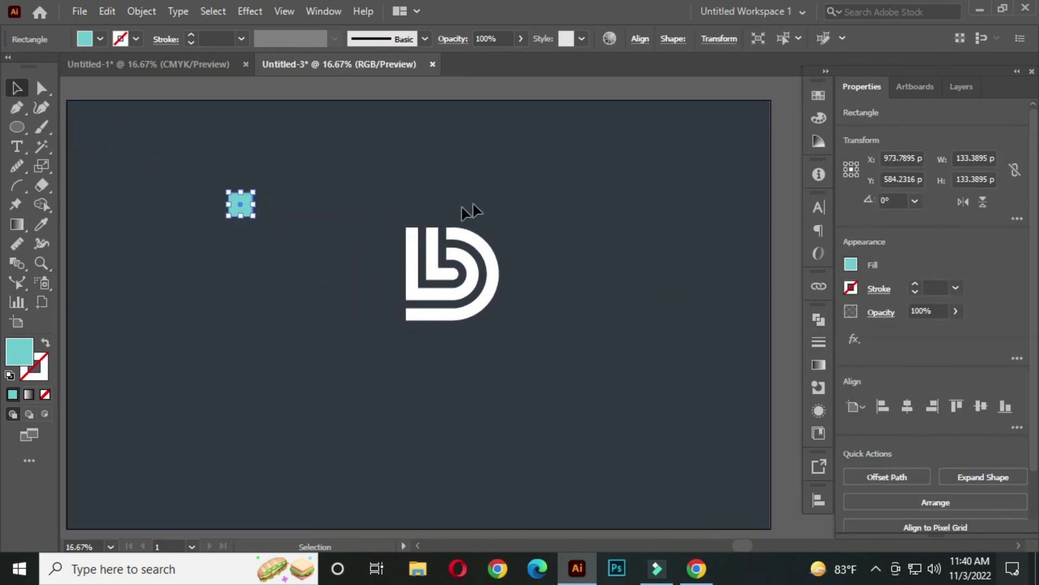
{"action": "left_click", "coordinate": [502, 190]}
- Recolour the white logo with the teal fill sampled from the small square using the Eyedropper, and deselect it
{"action": "left_click", "coordinate": [469, 275]}
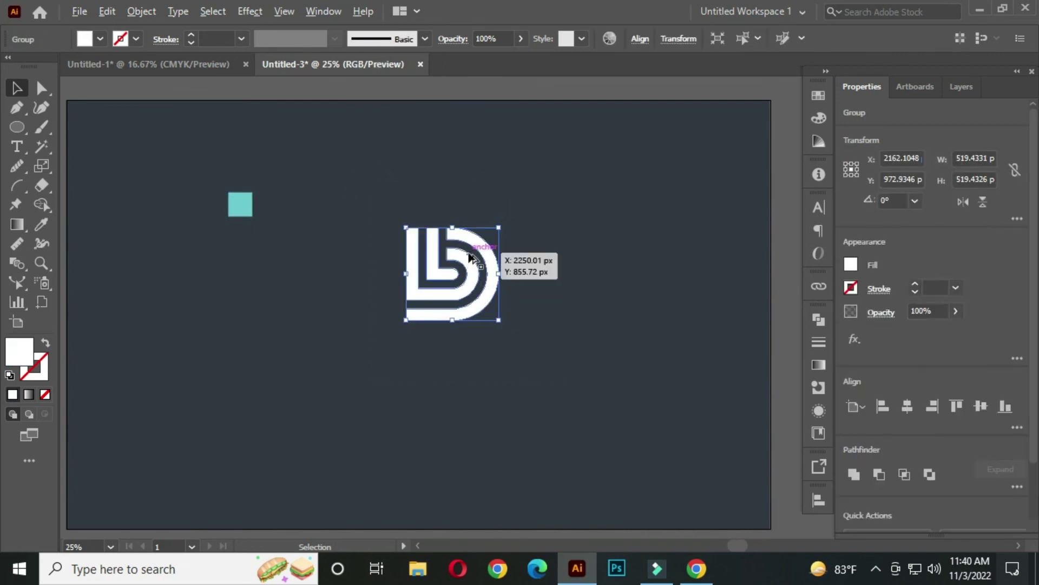
{"action": "scroll", "coordinate": [469, 275], "scroll_direction": "up", "scroll_amount": 1}
{"action": "left_click", "coordinate": [41, 225]}
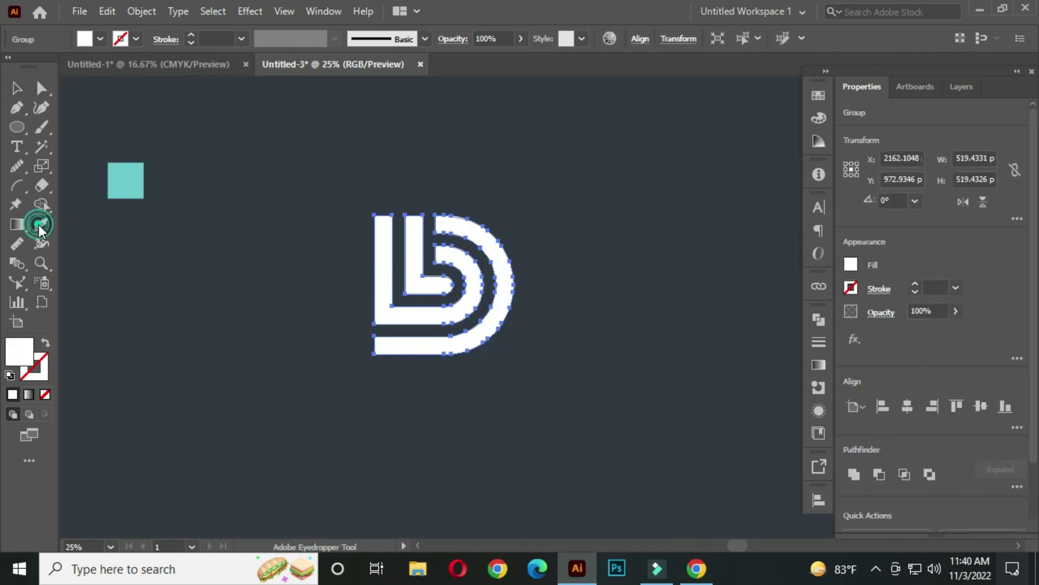
{"action": "left_click", "coordinate": [128, 181]}
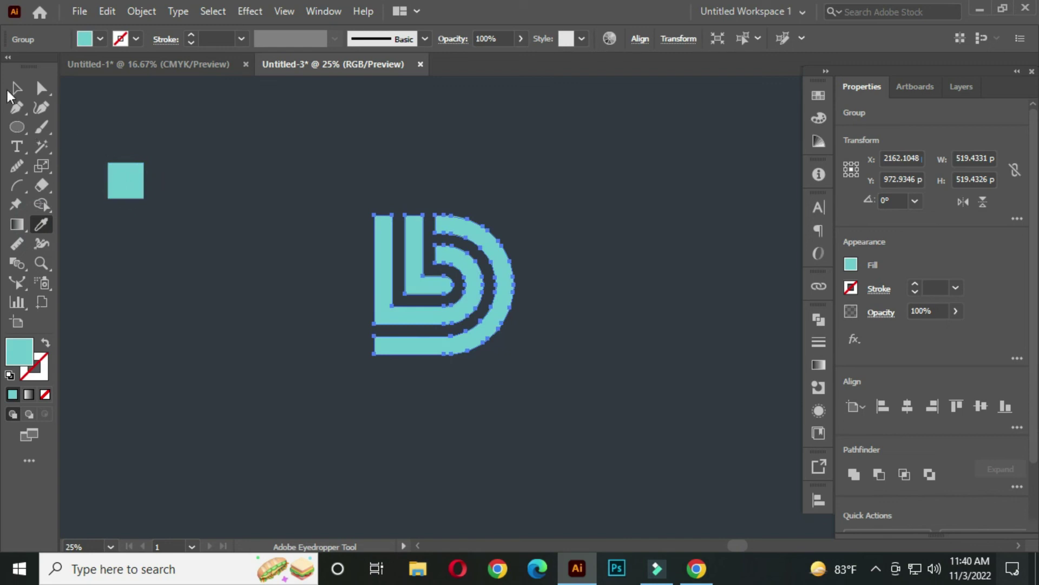
{"action": "left_click", "coordinate": [17, 89]}
{"action": "left_click", "coordinate": [297, 192]}
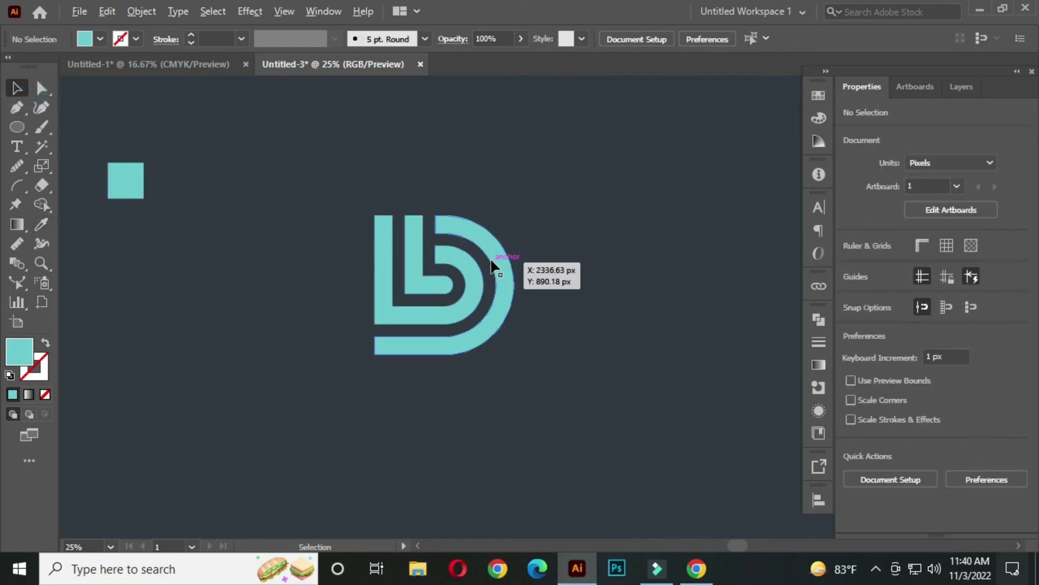
{"action": "scroll", "coordinate": [492, 262], "scroll_direction": "up", "scroll_amount": 1}
{"action": "left_click_drag", "start_coordinate": [461, 293], "coordinate": [497, 273]}
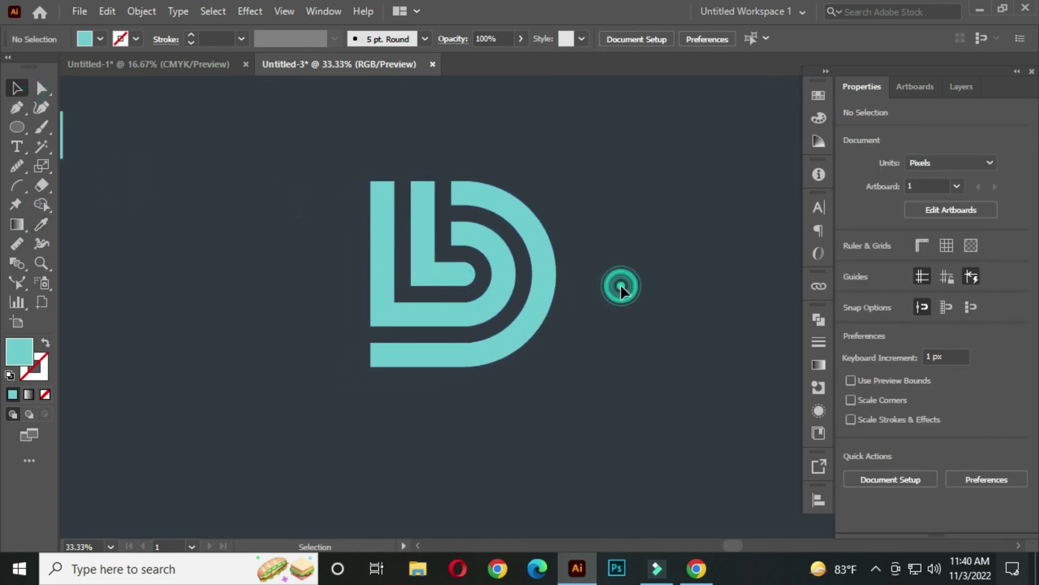
{"action": "left_click_drag", "start_coordinate": [580, 281], "coordinate": [572, 275]}
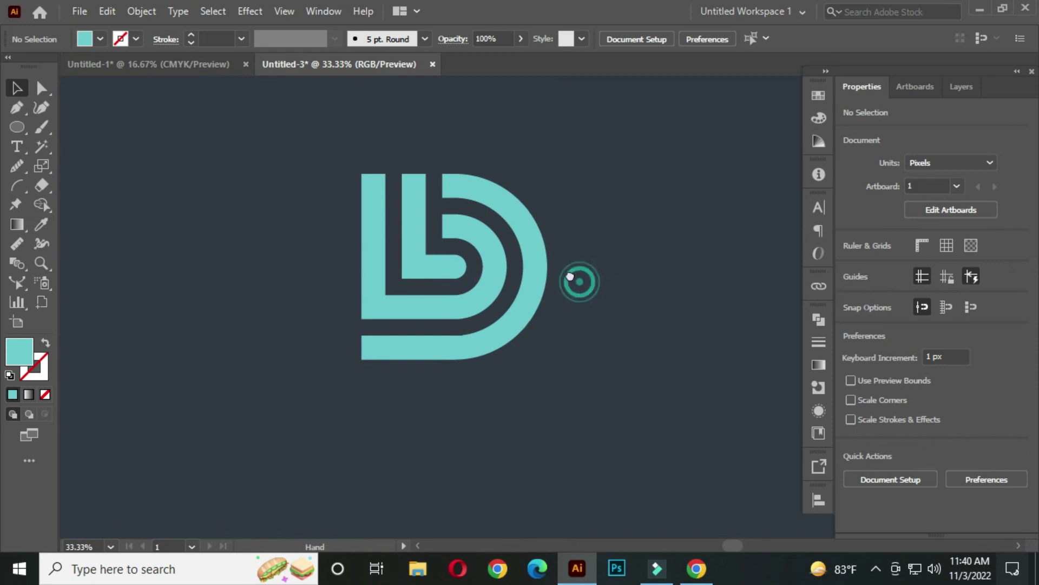